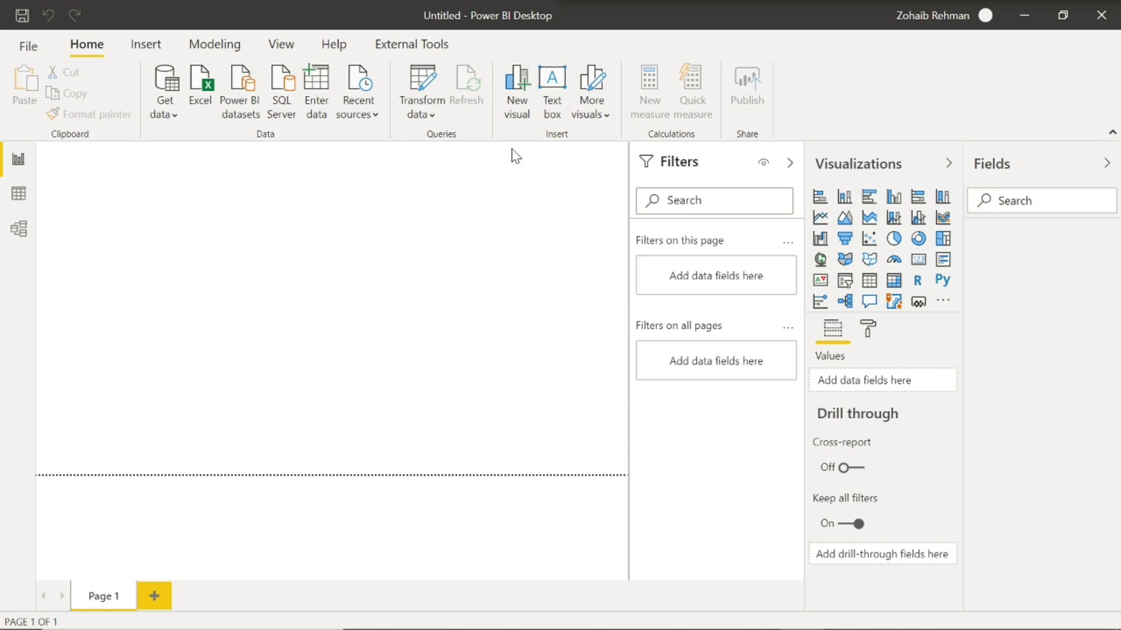
# Step: Import the Budget sheet from the Budget Files Excel workbook and open it for transformation in Power Query Editor
pyautogui.click(171, 115)
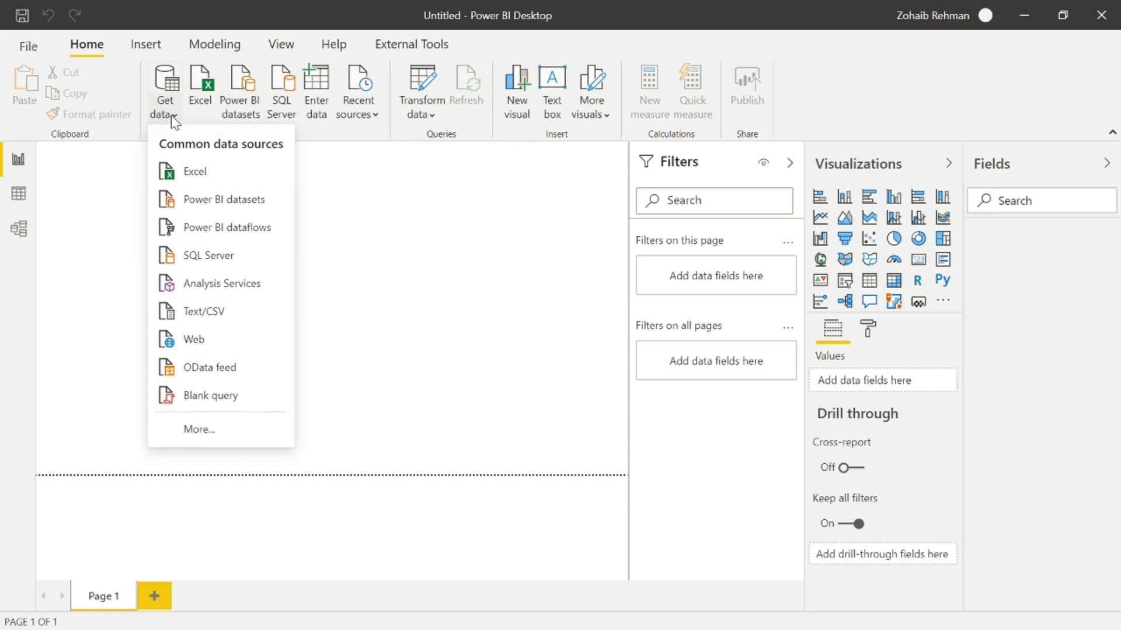
pyautogui.click(223, 172)
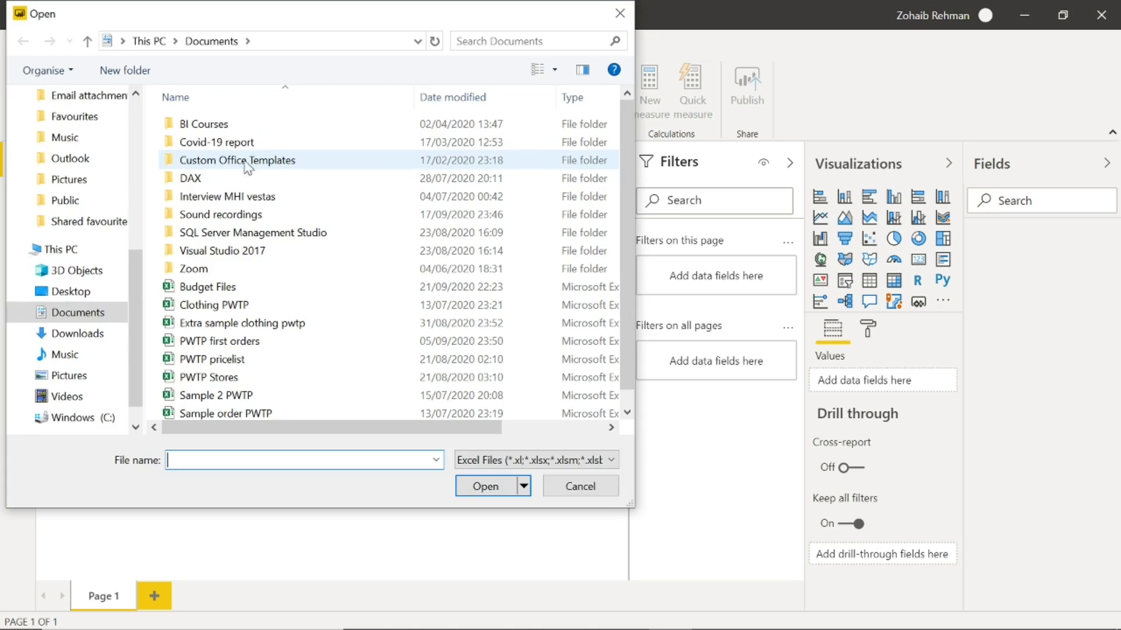
pyautogui.click(211, 286)
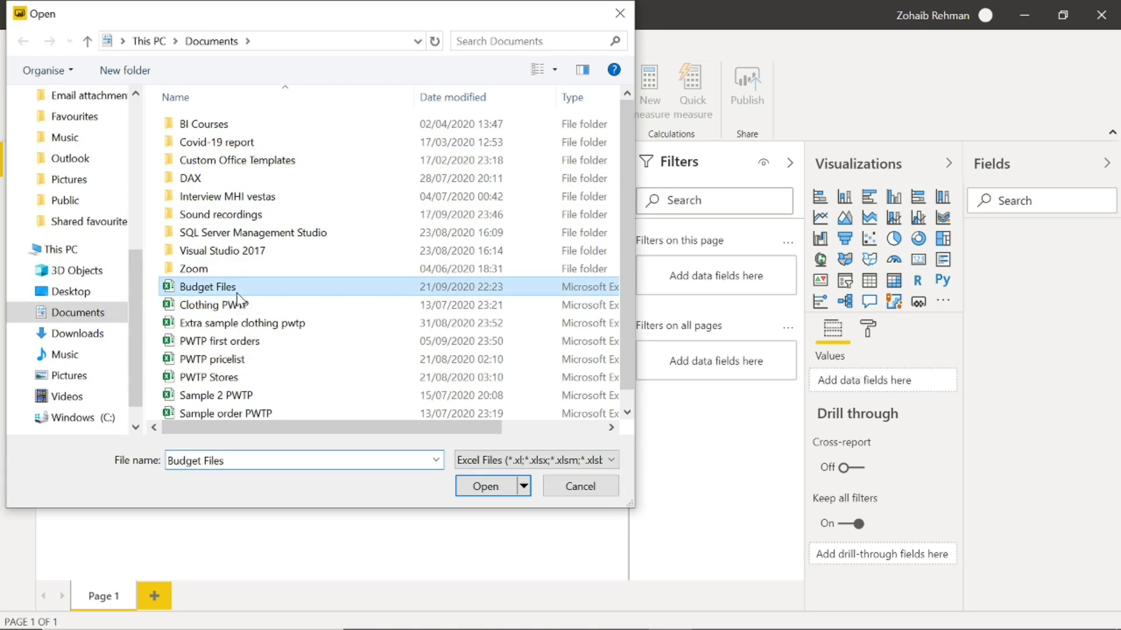
pyautogui.click(492, 485)
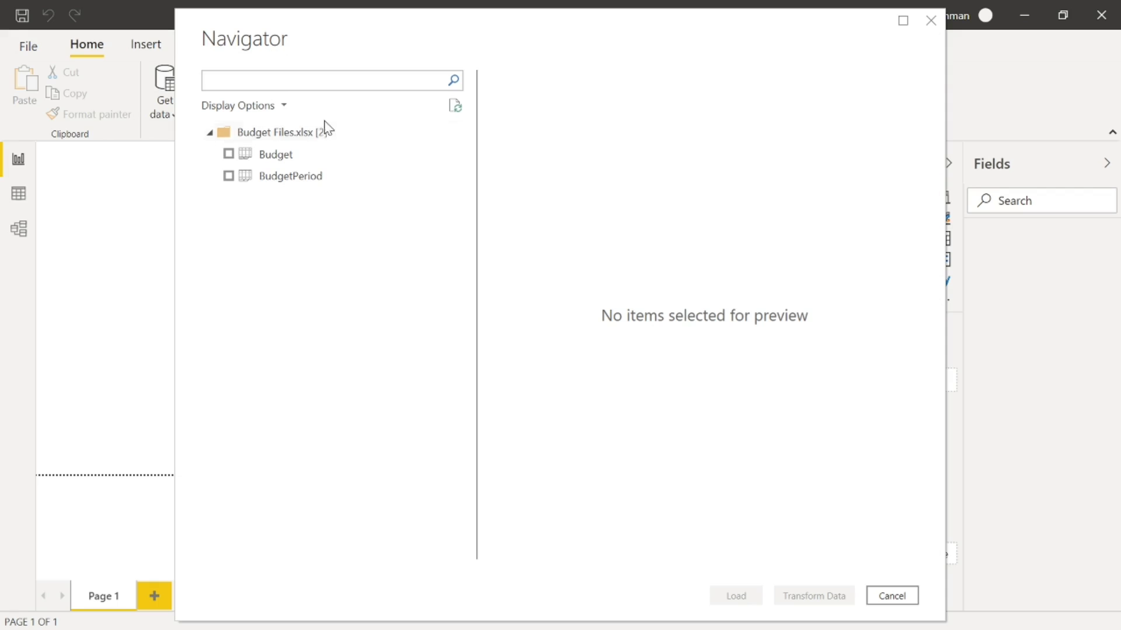
pyautogui.click(265, 155)
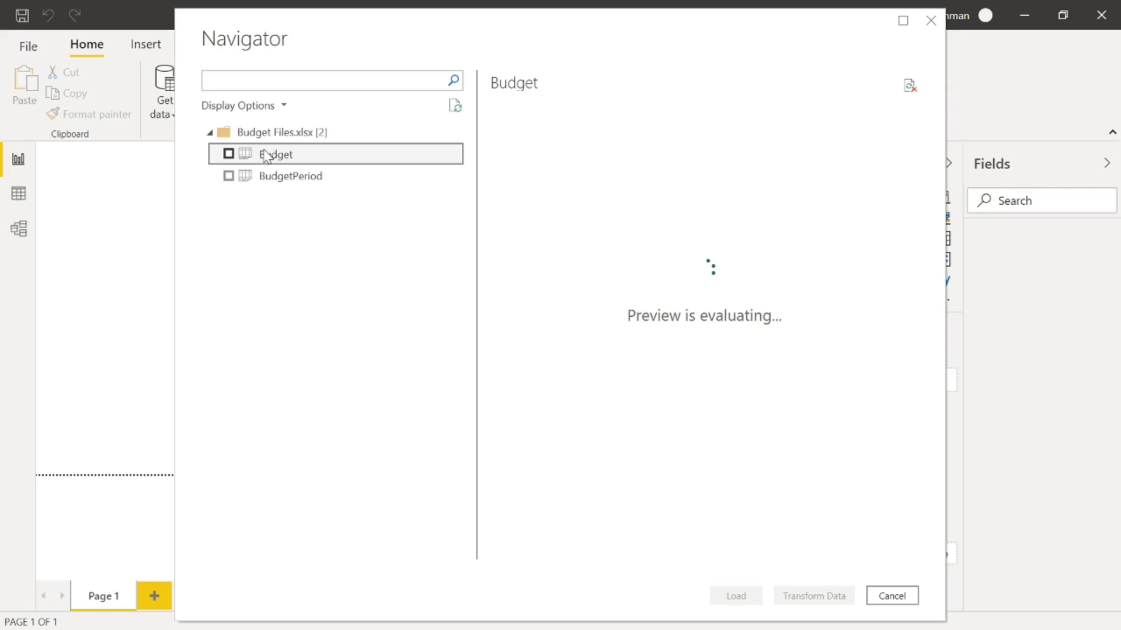
pyautogui.click(228, 154)
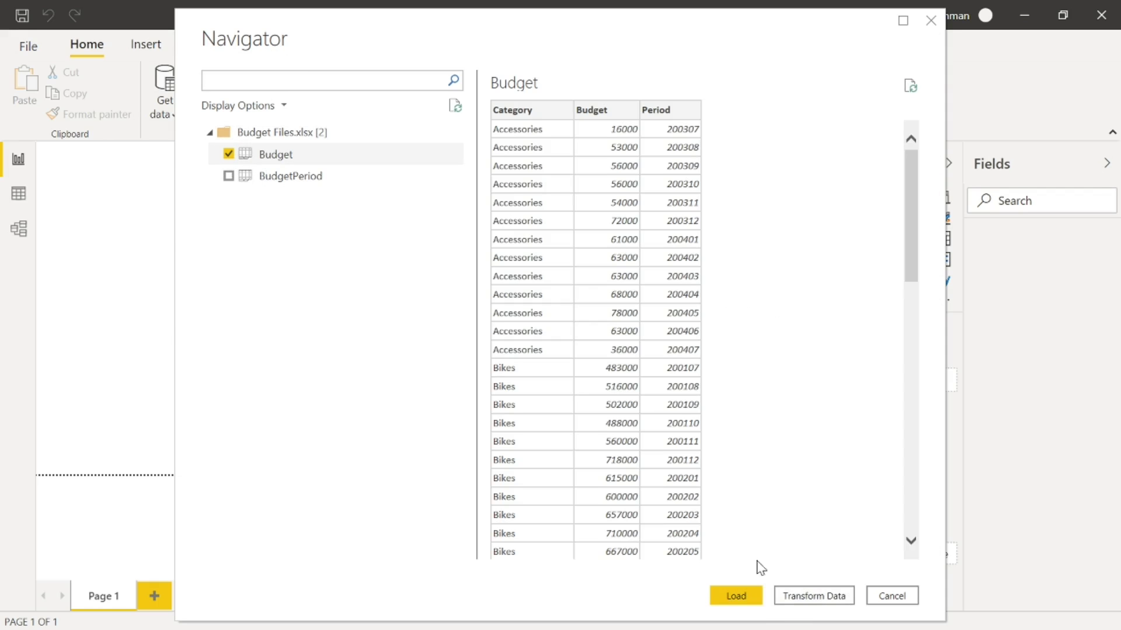
pyautogui.click(799, 602)
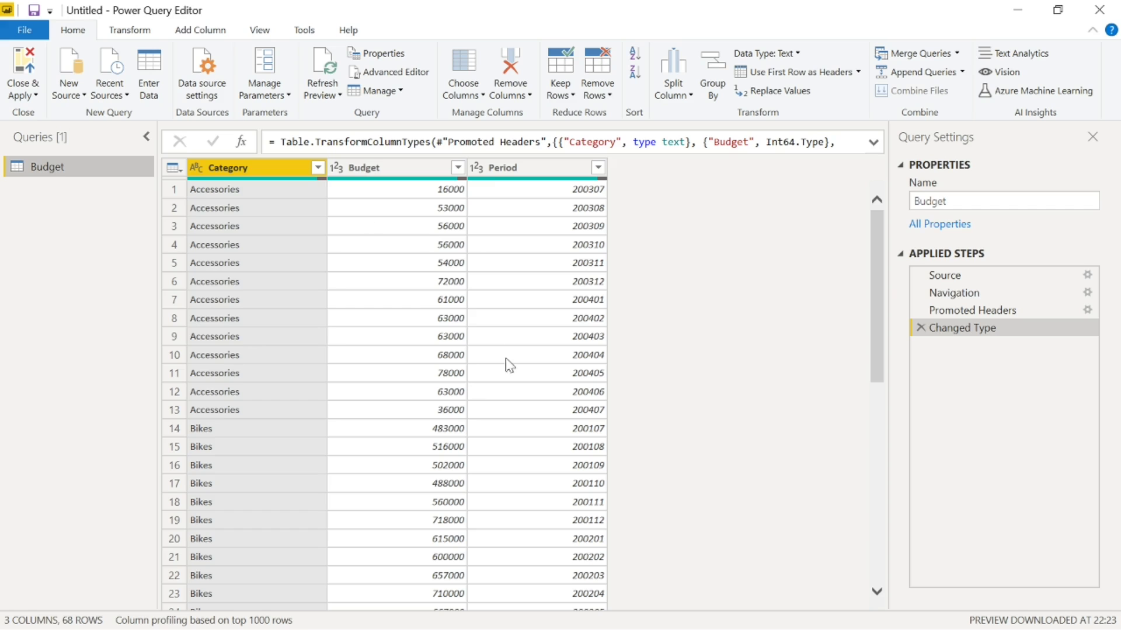
# Step: Examine the last rows of the Budget query and the available options for removing rows
pyautogui.scroll(-15, 445, 292)
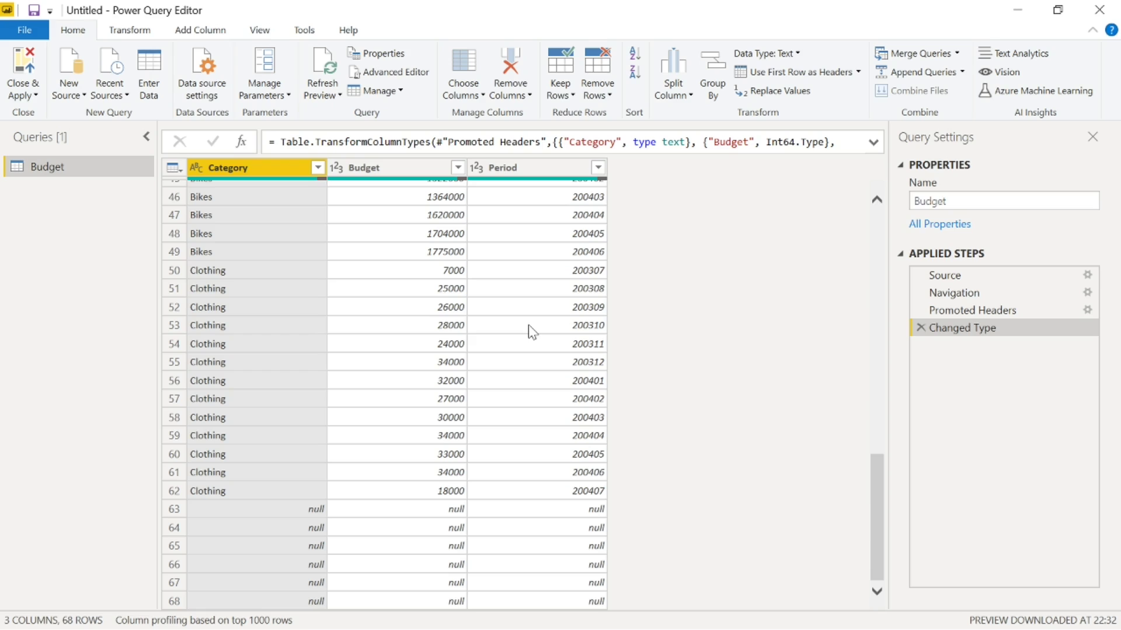
pyautogui.click(601, 107)
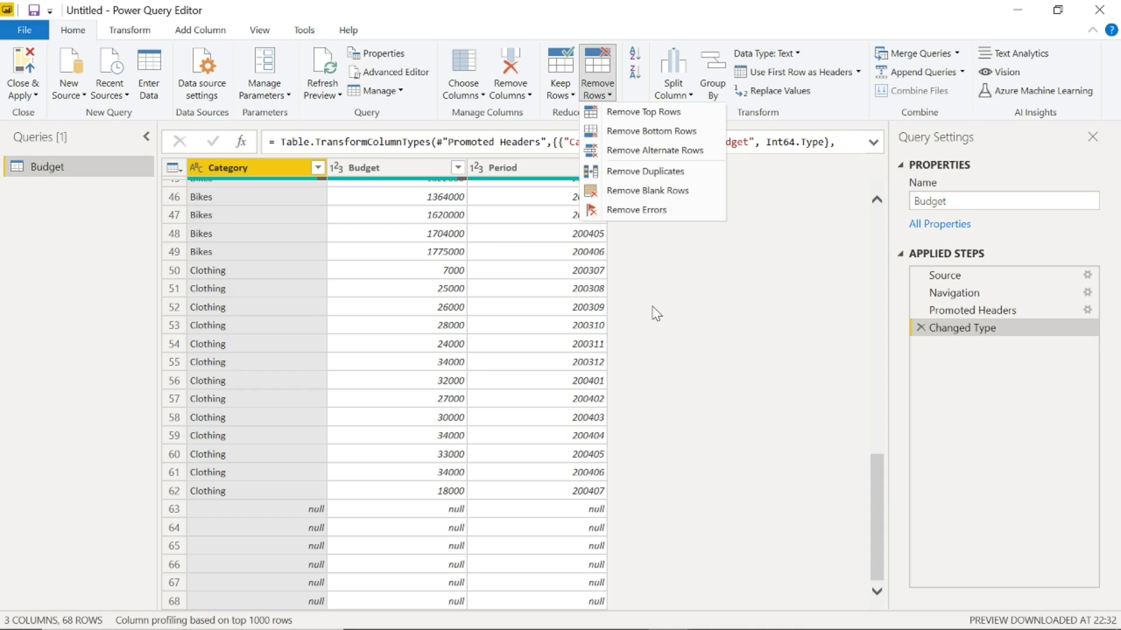
pyautogui.click(647, 325)
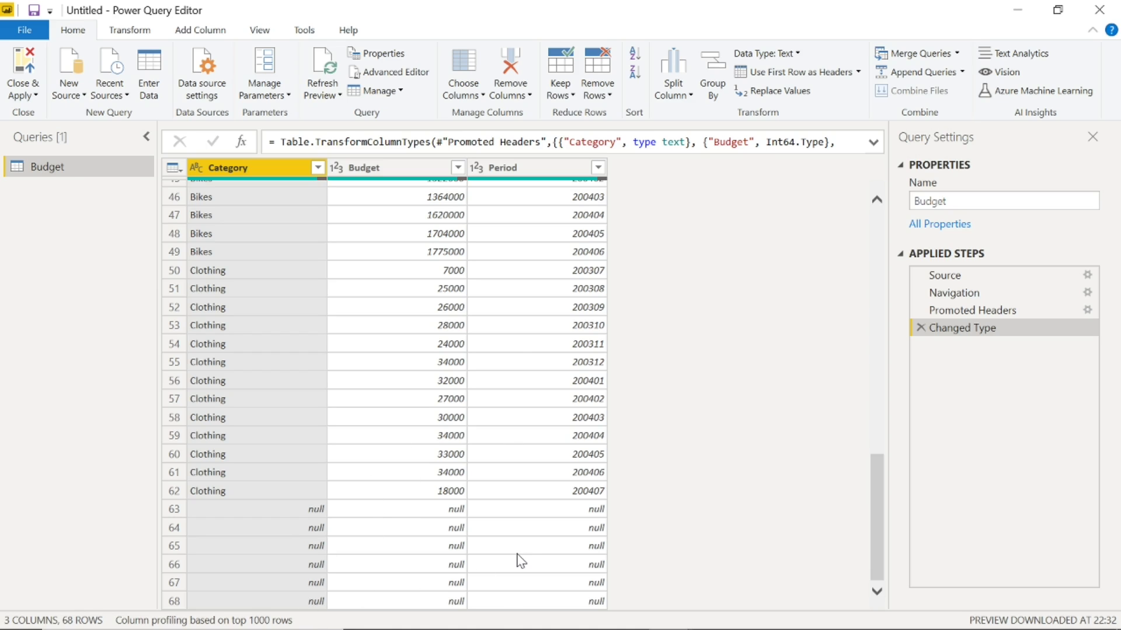
# Step: Switch to the Budget Files workbook in Excel and examine the shaded cells below the last Clothing row on the Budget sheet
pyautogui.hotkey('alt', 'Tab')
pyautogui.hotkey('alt', 'Tab')
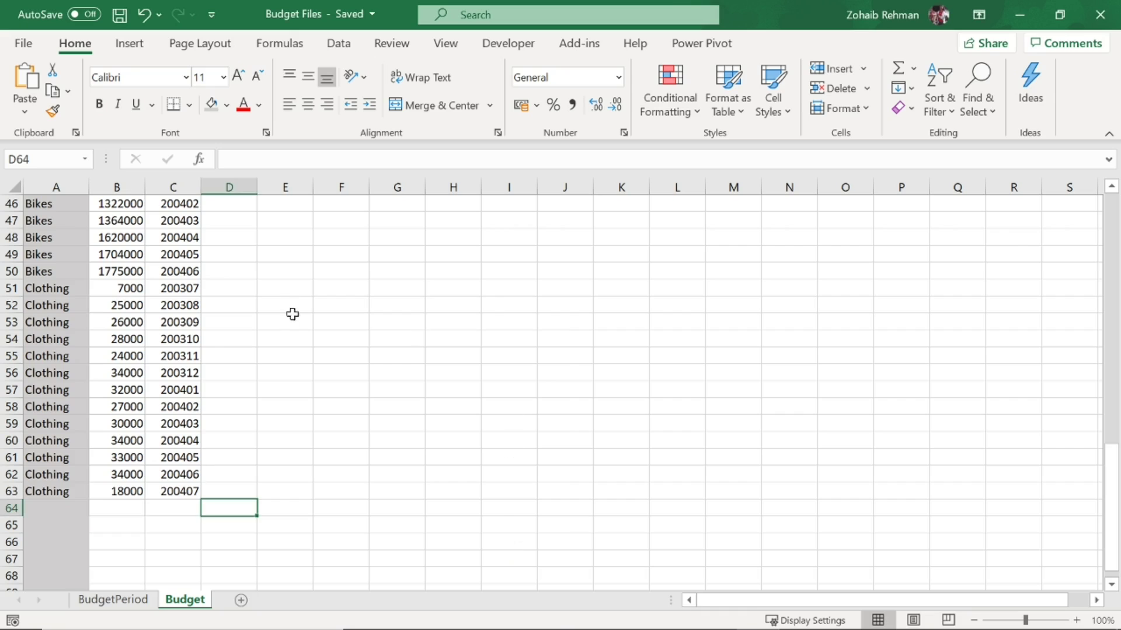
pyautogui.scroll(-1, 287, 347)
pyautogui.scroll(-1, 287, 347)
pyautogui.moveTo(50, 407); pyautogui.dragTo(61, 492)
pyautogui.click(138, 507)
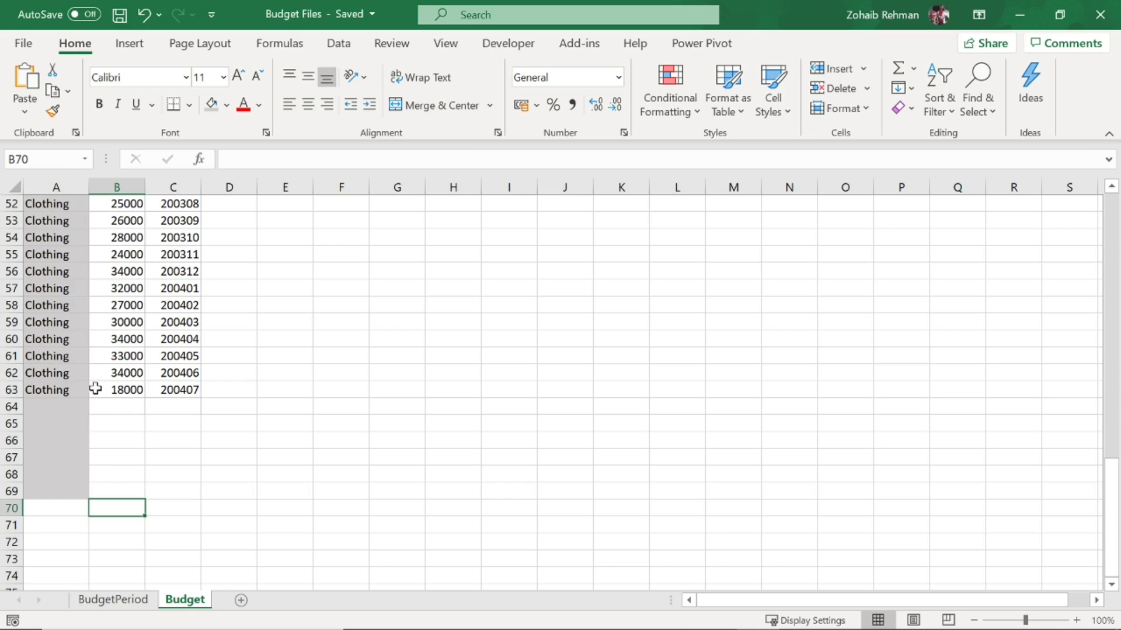
pyautogui.click(59, 409)
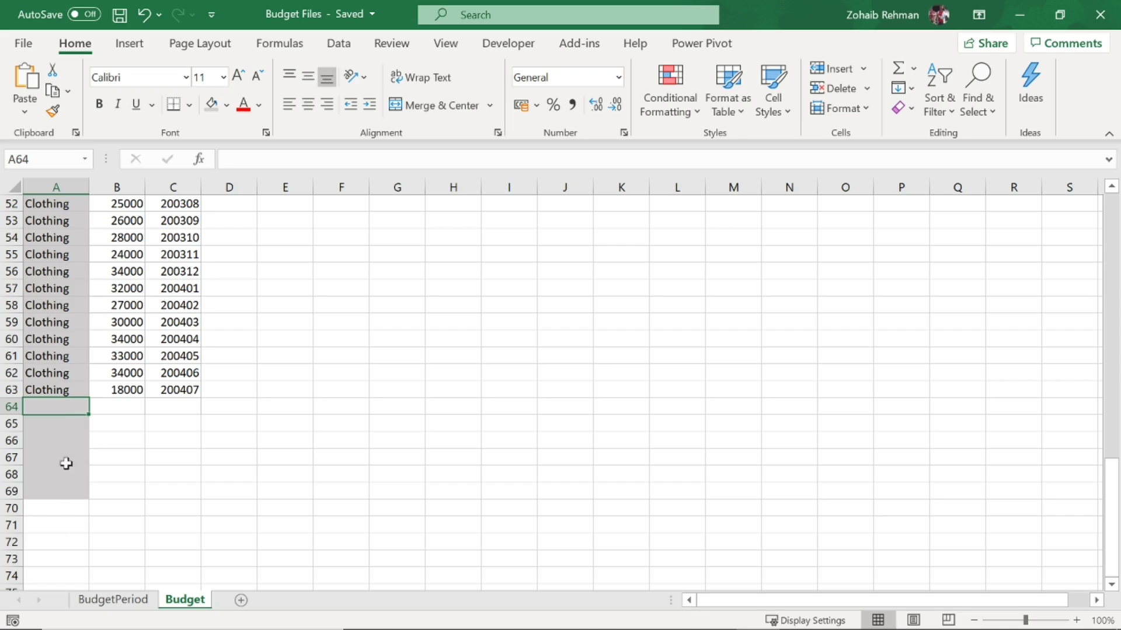
pyautogui.click(61, 390)
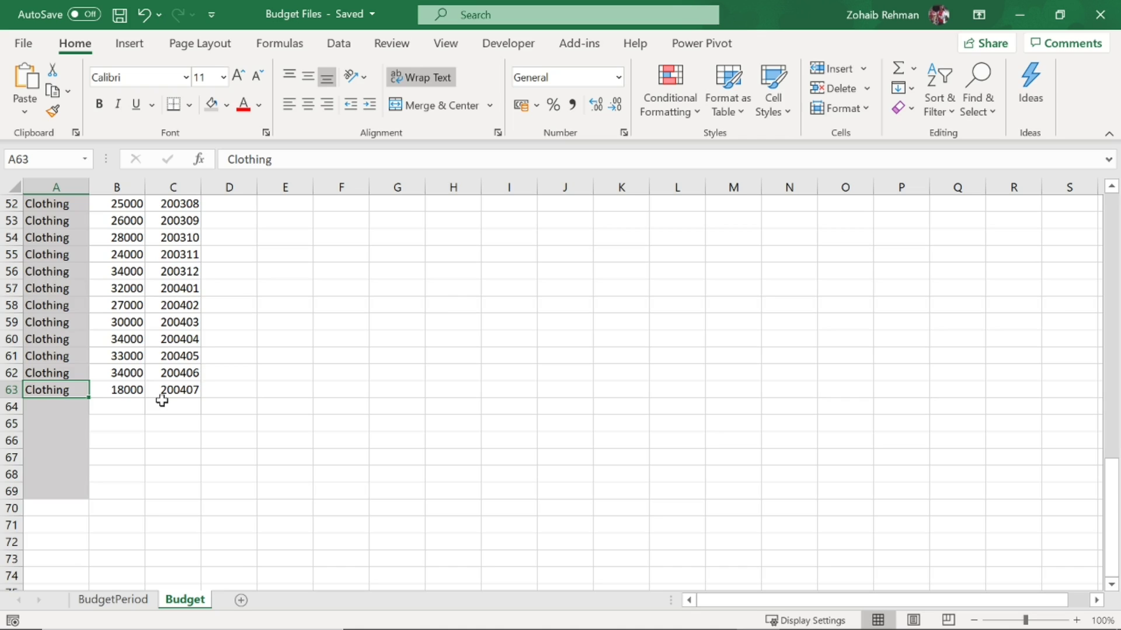
# Step: Return to Power Query Editor and remove the bottom 5 rows from the Budget query
pyautogui.hotkey('alt', 'Tab')
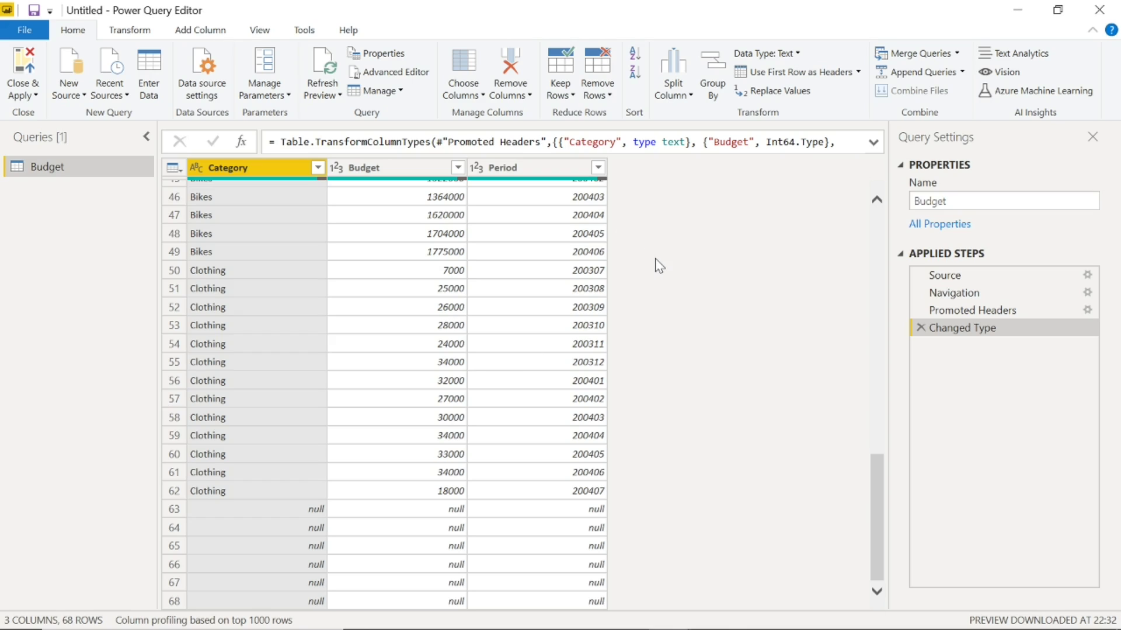
pyautogui.click(610, 97)
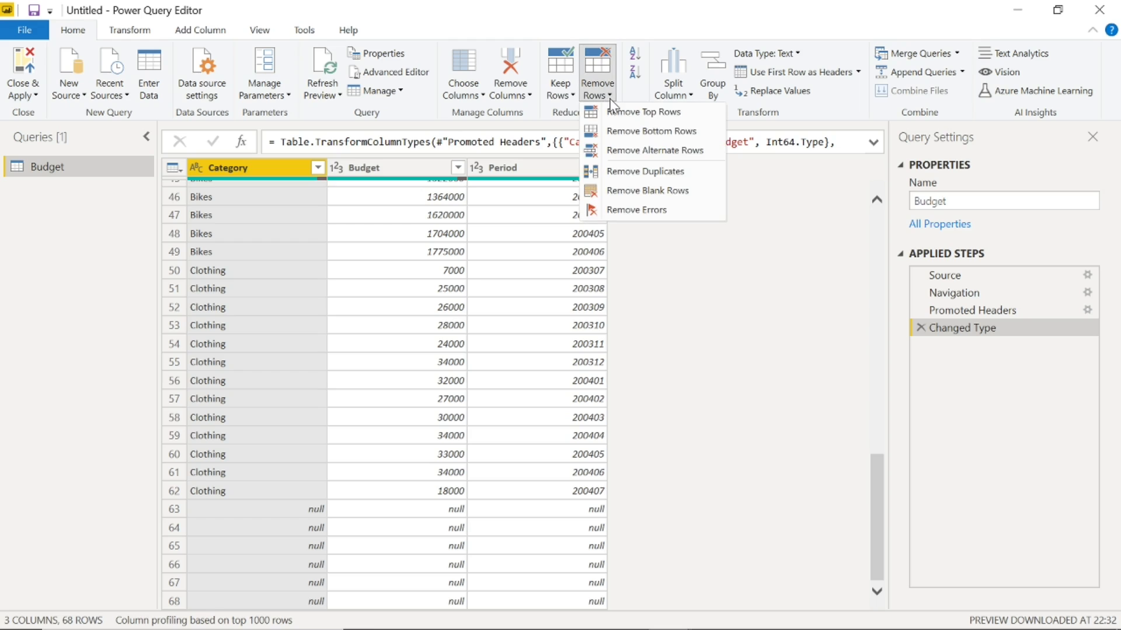
pyautogui.click(632, 133)
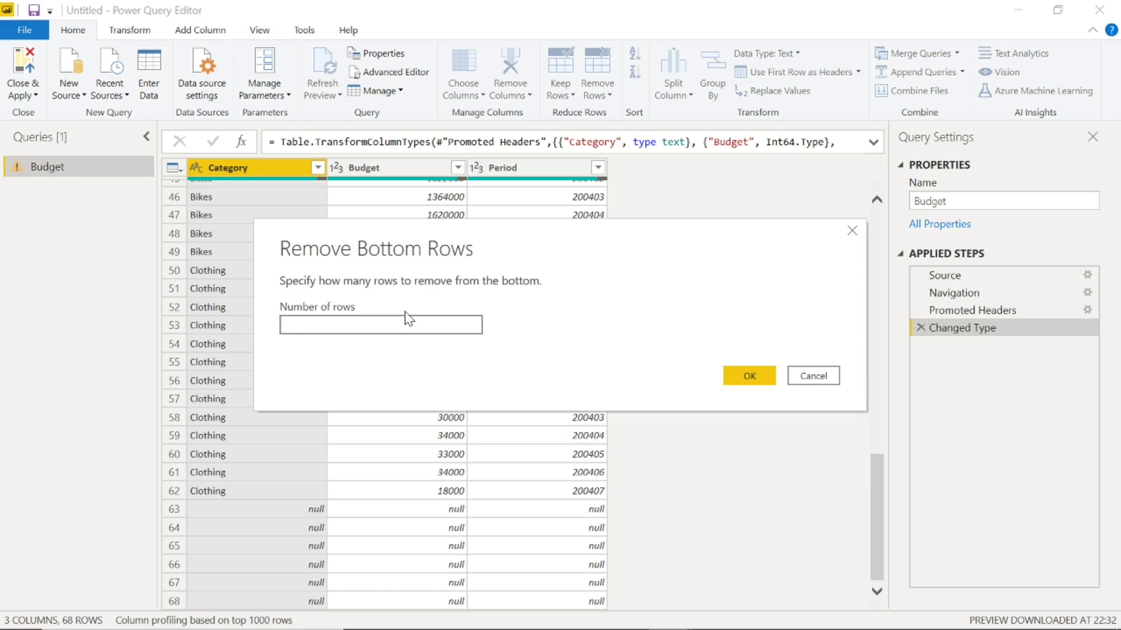
pyautogui.write('5')
pyautogui.click(752, 375)
pyautogui.scroll(-13, 671, 399)
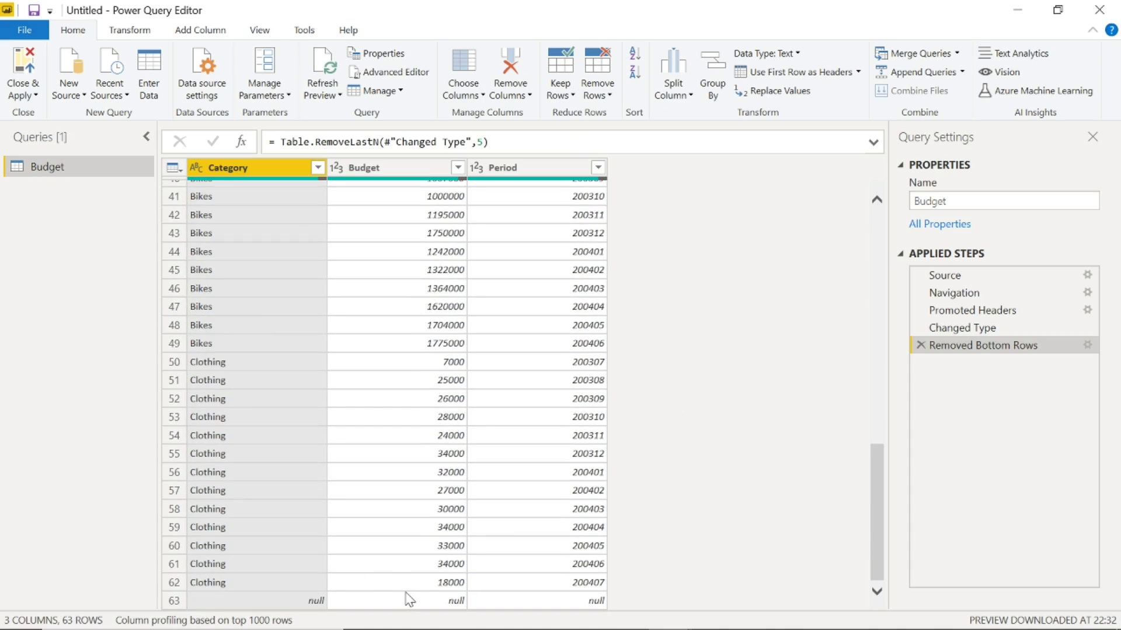
# Step: Remove 1 more bottom row from the Budget query and check the remaining rows through to the end
pyautogui.click(524, 99)
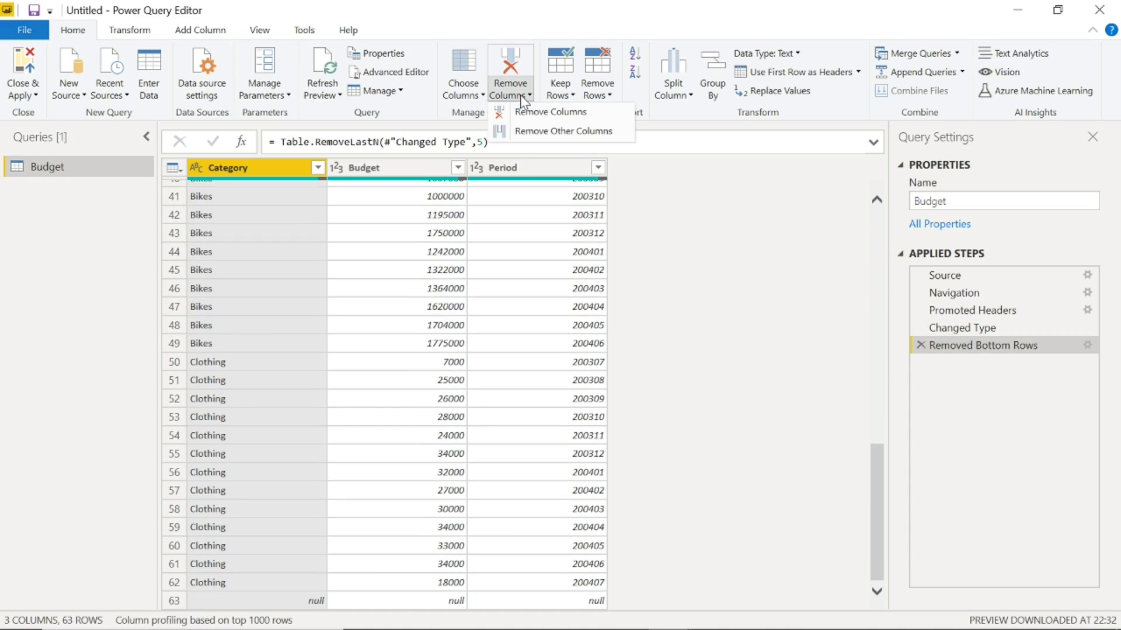
pyautogui.click(601, 95)
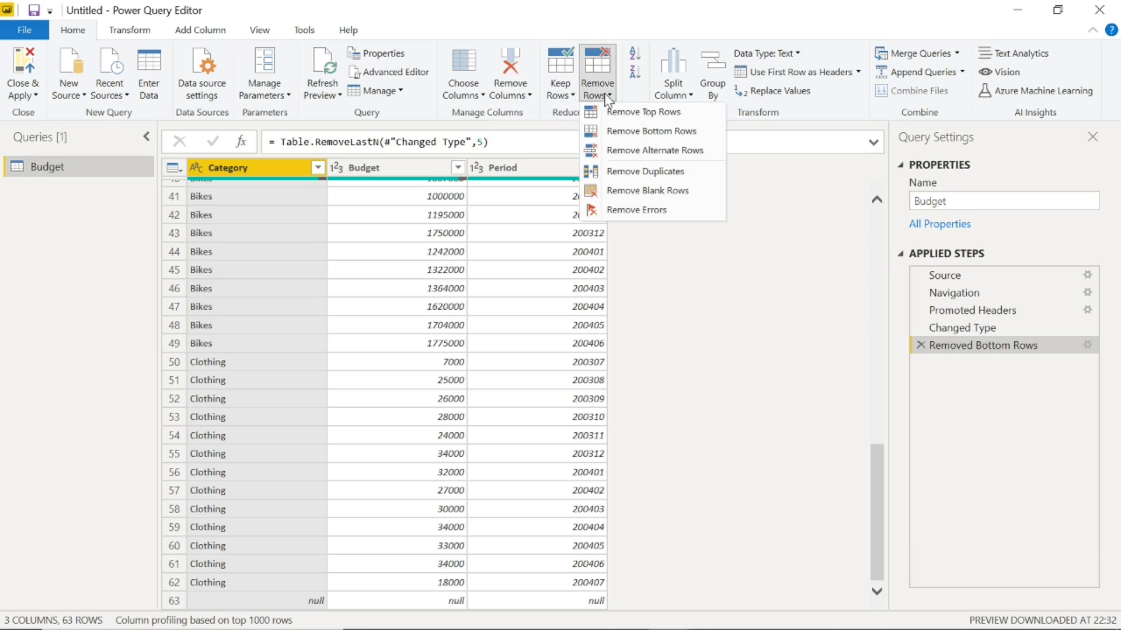
pyautogui.click(634, 133)
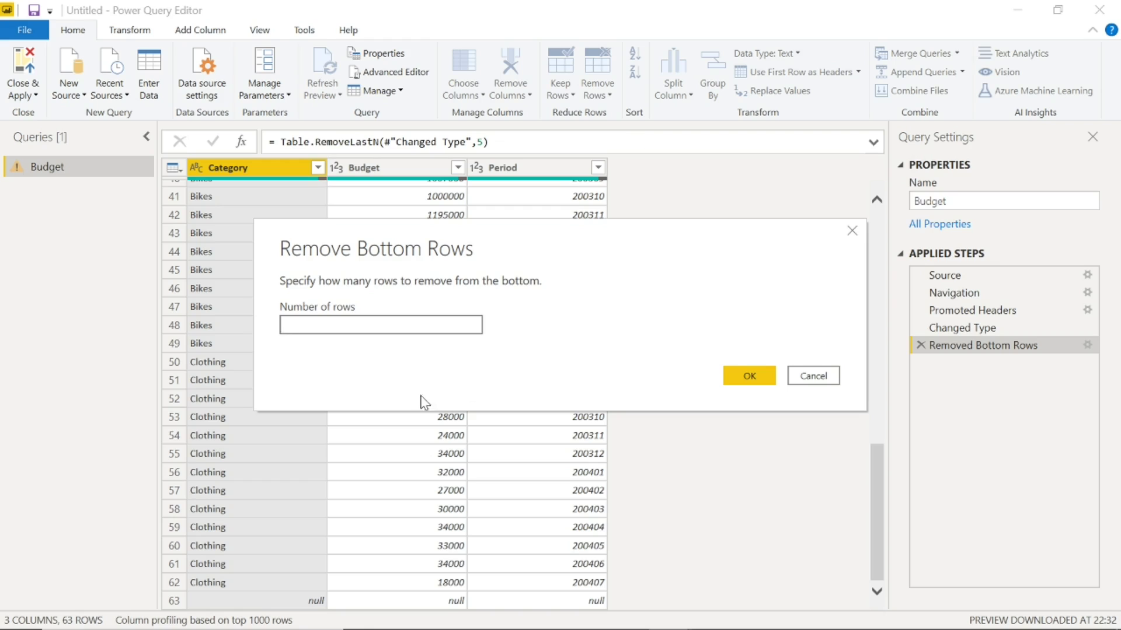
pyautogui.write('1')
pyautogui.click(728, 382)
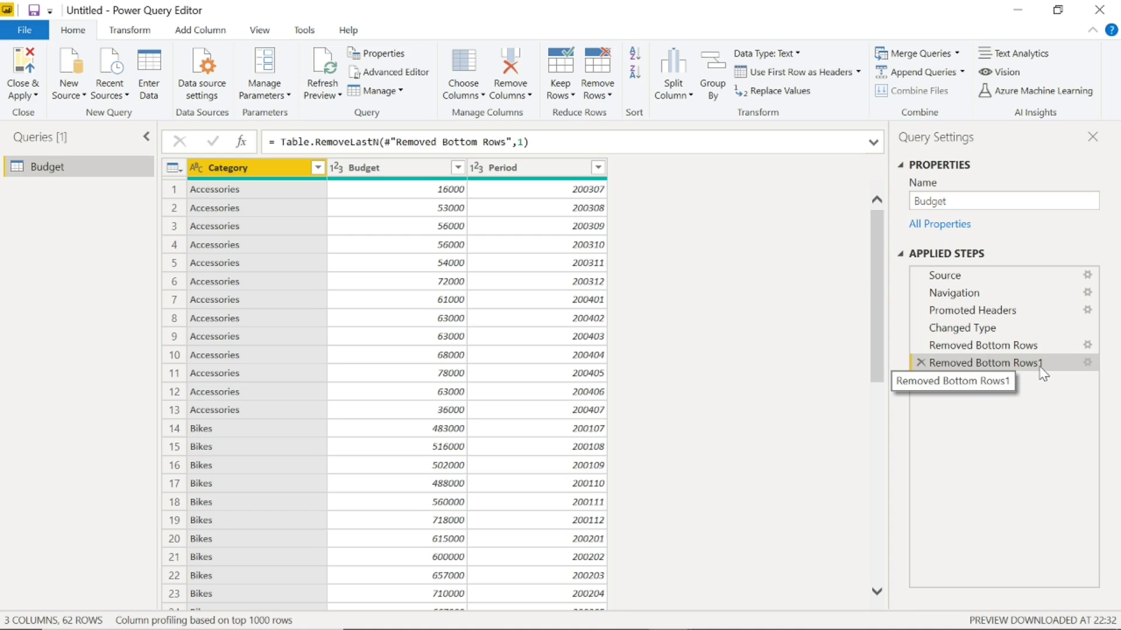
pyautogui.scroll(-9, 798, 322)
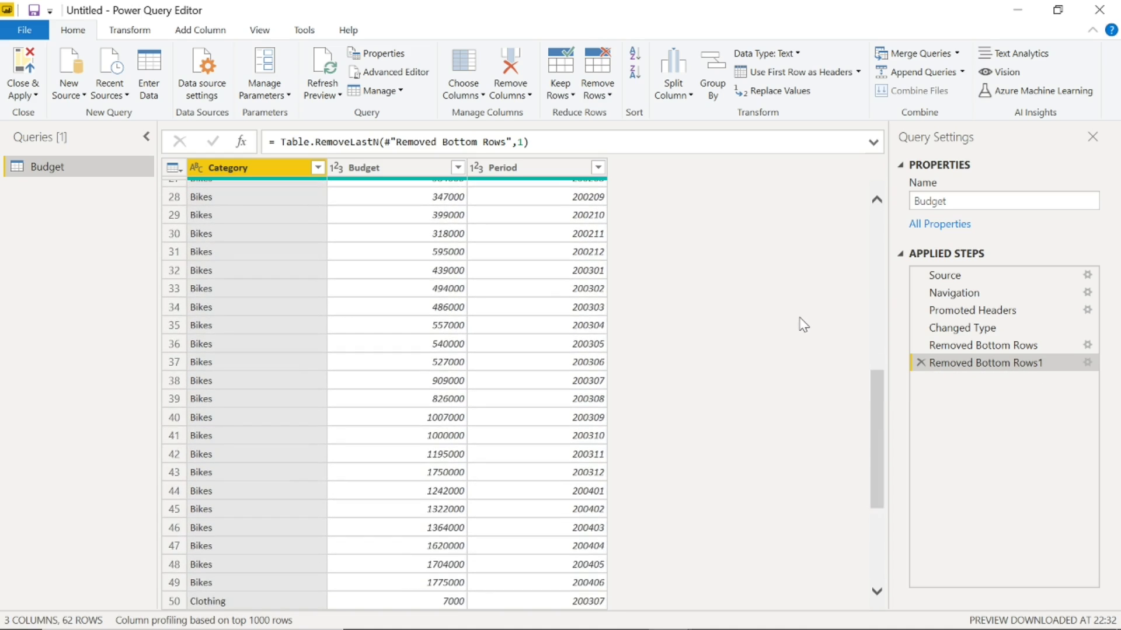
pyautogui.scroll(9, 802, 322)
pyautogui.scroll(-13, 802, 318)
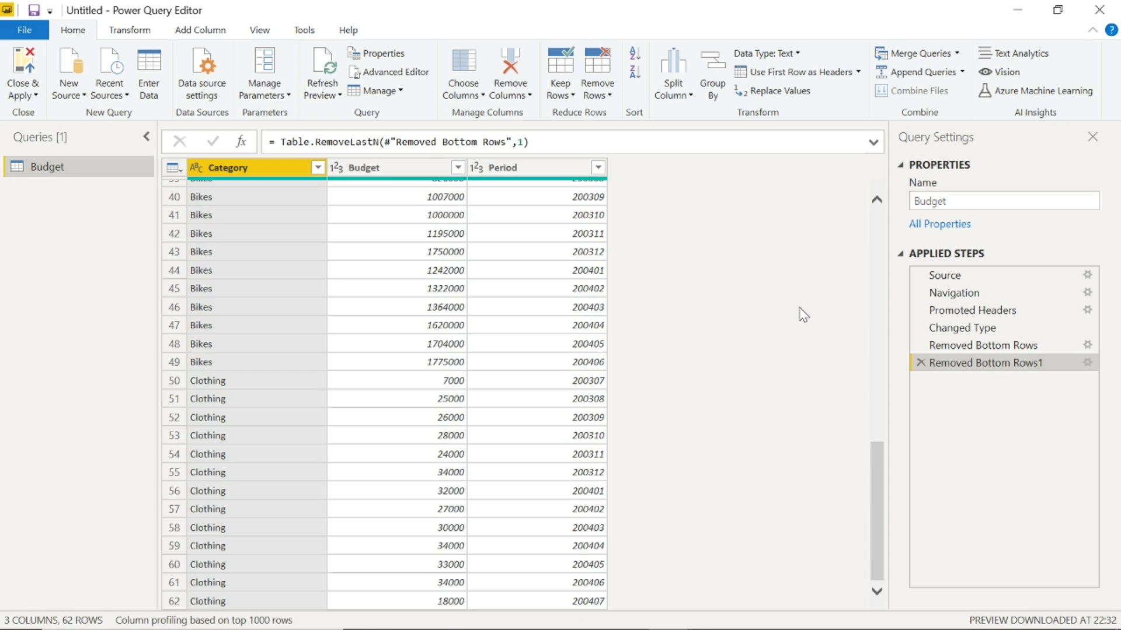
pyautogui.scroll(13, 802, 315)
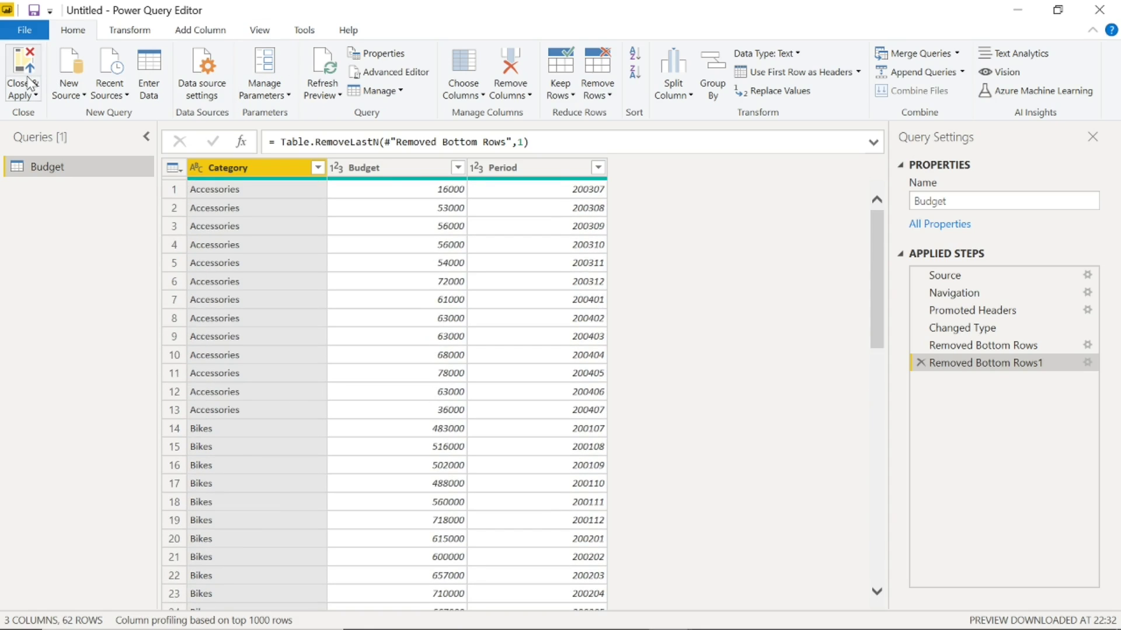
# Step: Close and apply the query changes in Power Query Editor, then show the Category field as a table on the report page
pyautogui.hotkey('alt', 'Tab')
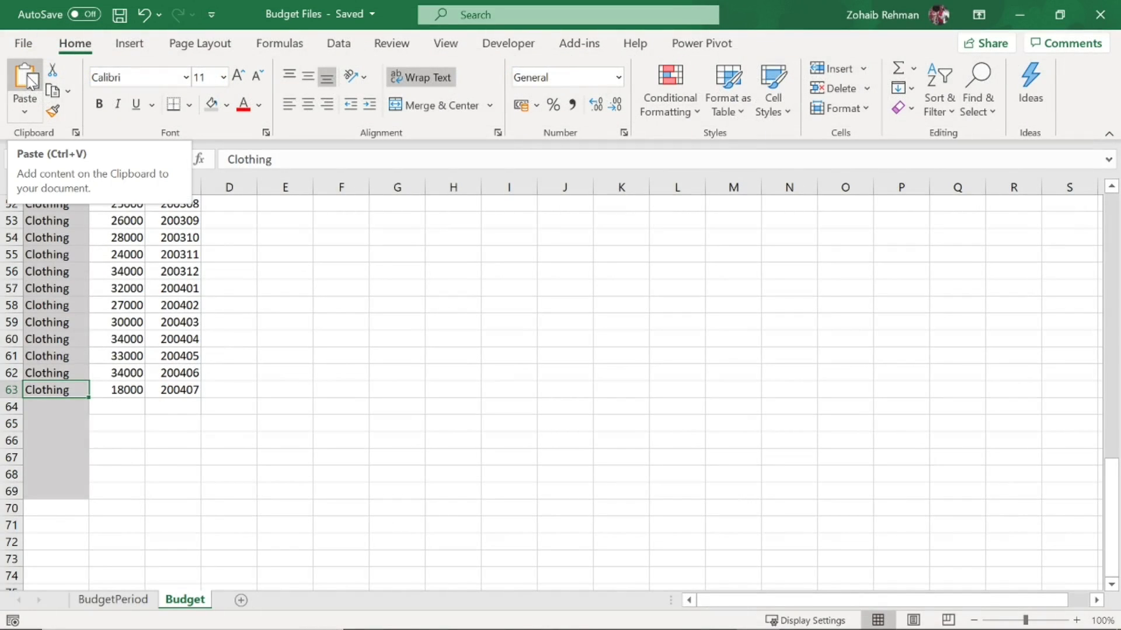
pyautogui.hotkey('alt', 'Tab')
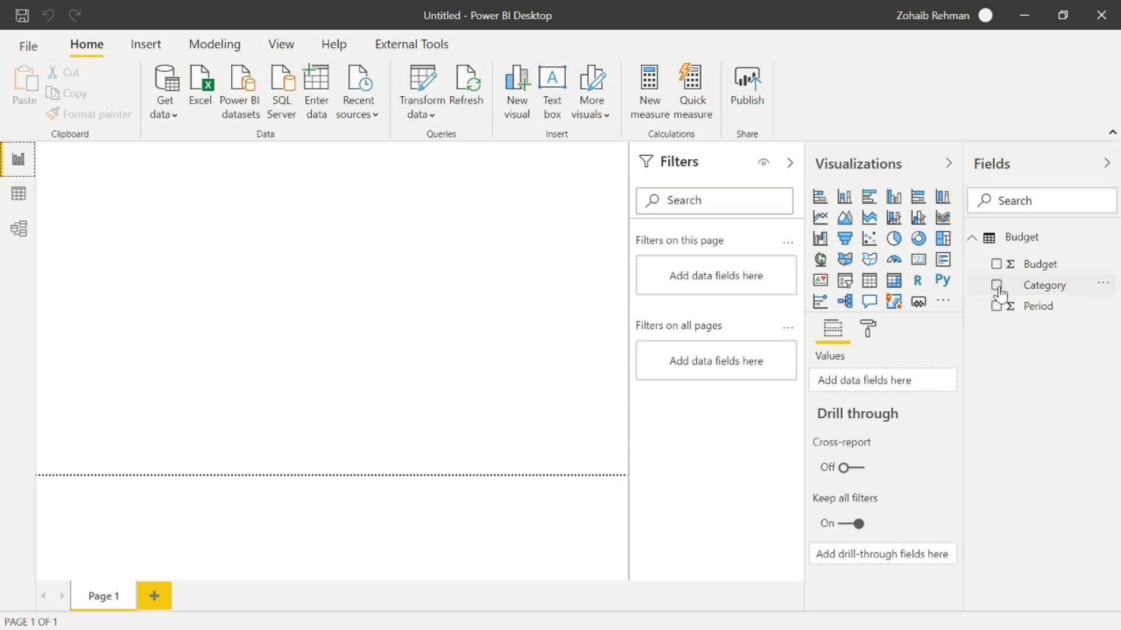
pyautogui.click(998, 287)
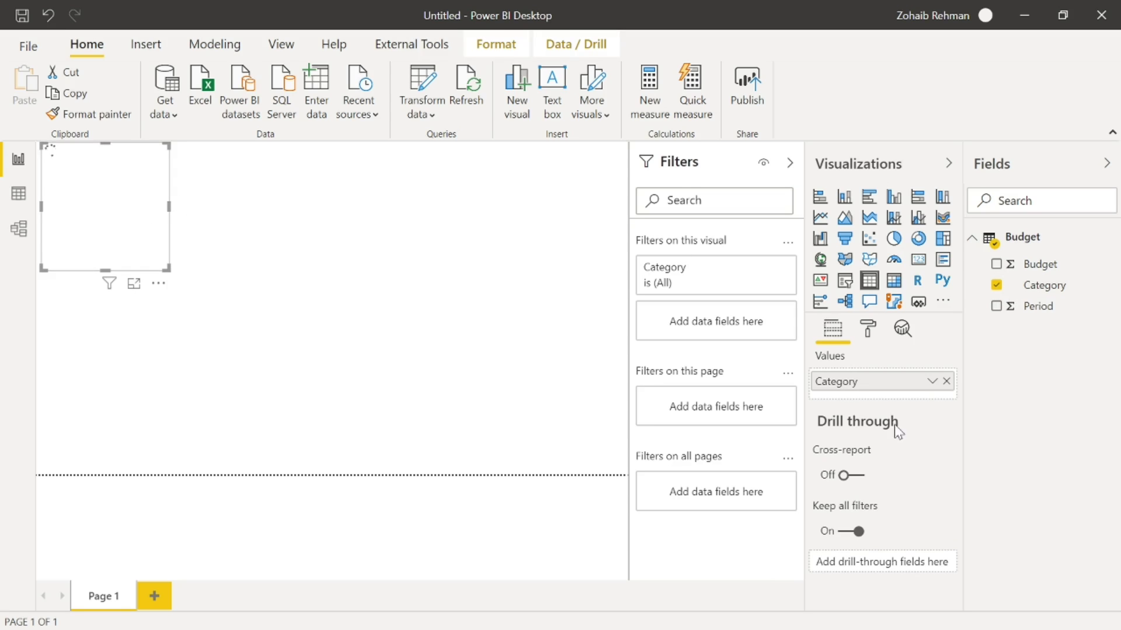
# Step: Set the Category table's grid text size to 17 pt and move the table slightly away from the page's upper-left corner
pyautogui.click(868, 328)
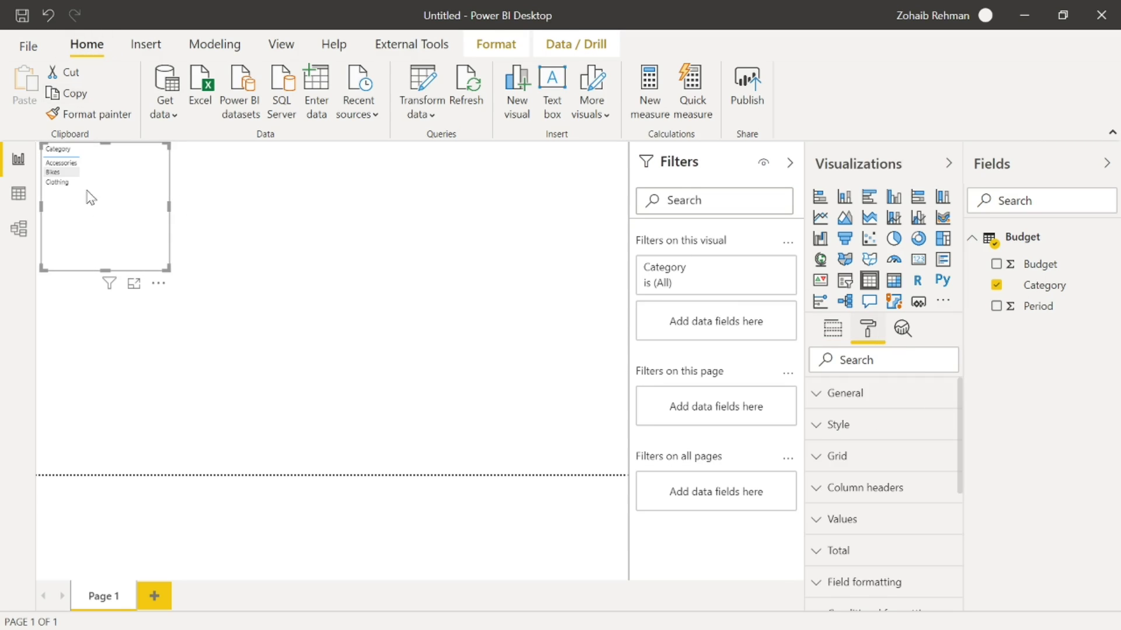
pyautogui.click(825, 461)
pyautogui.scroll(-3, 826, 462)
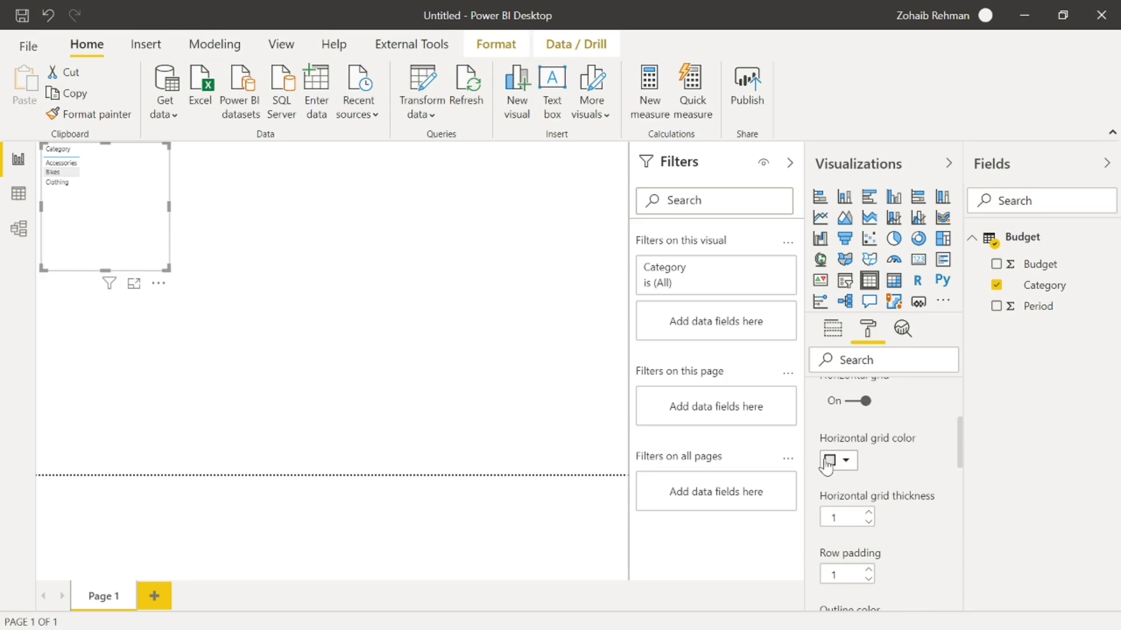
pyautogui.scroll(-5, 827, 462)
pyautogui.click(868, 479)
pyautogui.click(869, 480)
pyautogui.click(869, 480)
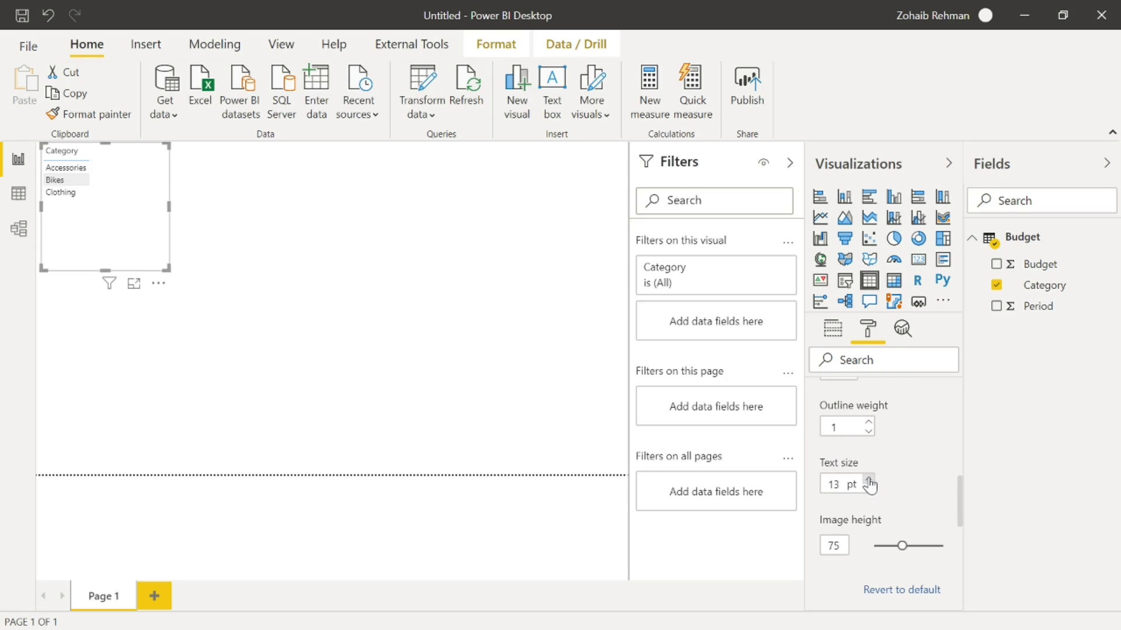
pyautogui.click(869, 480)
pyautogui.click(869, 480)
pyautogui.click(869, 480)
pyautogui.moveTo(161, 291); pyautogui.dragTo(187, 342)
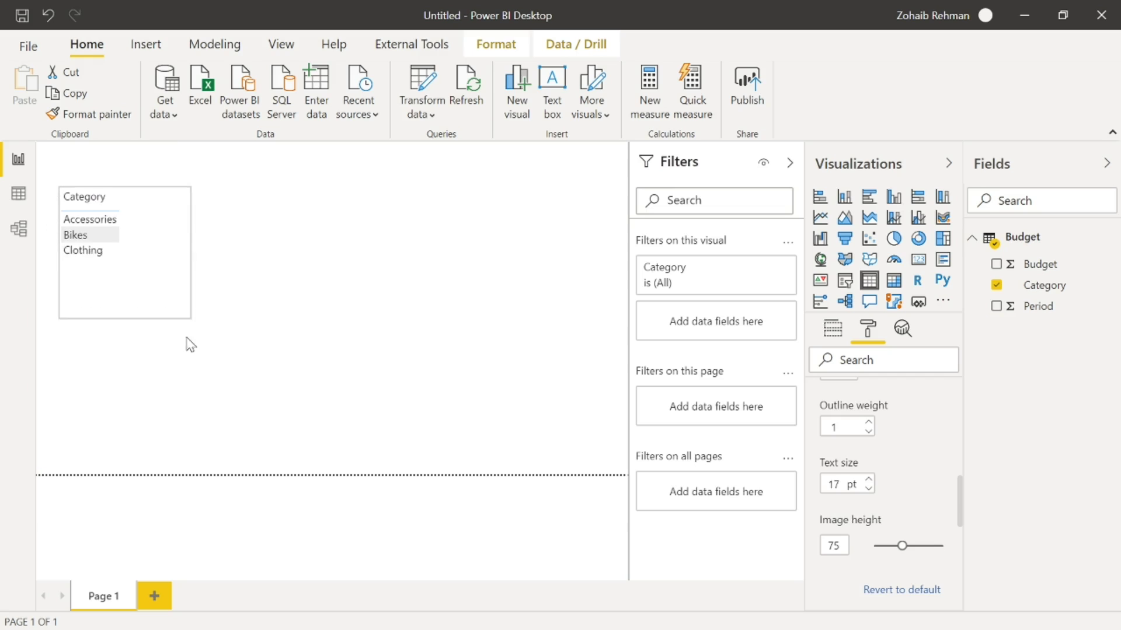
pyautogui.click(288, 355)
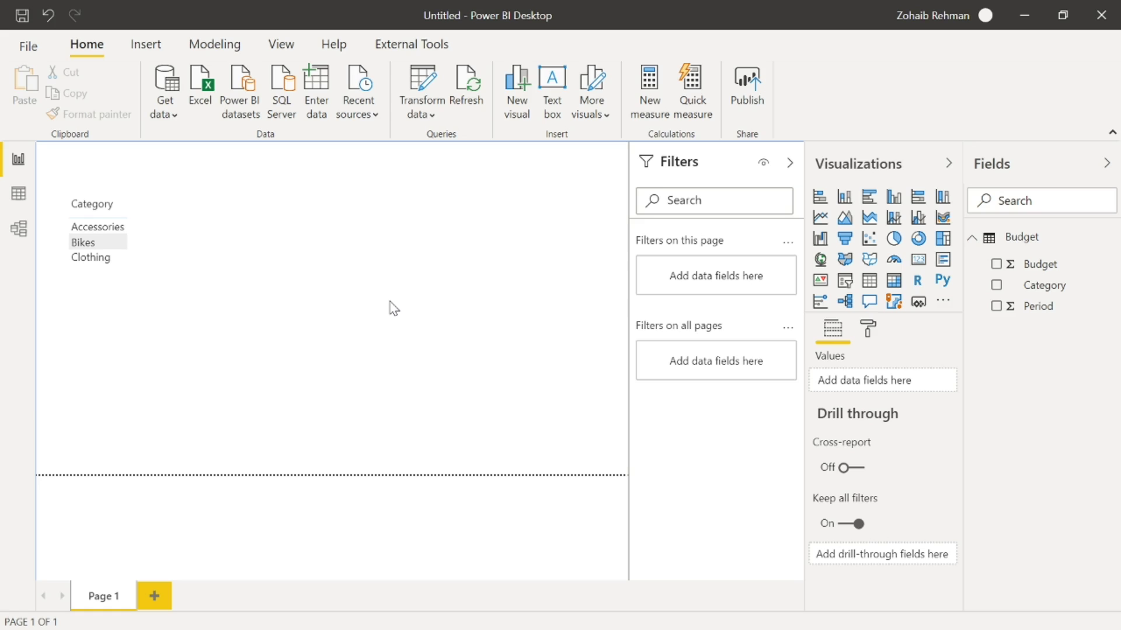
# Step: Switch to the Budget Files workbook in Excel, add Cars, 27000 and 200408 as row 64 of the Budget sheet, and save it
pyautogui.hotkey('alt', 'Tab')
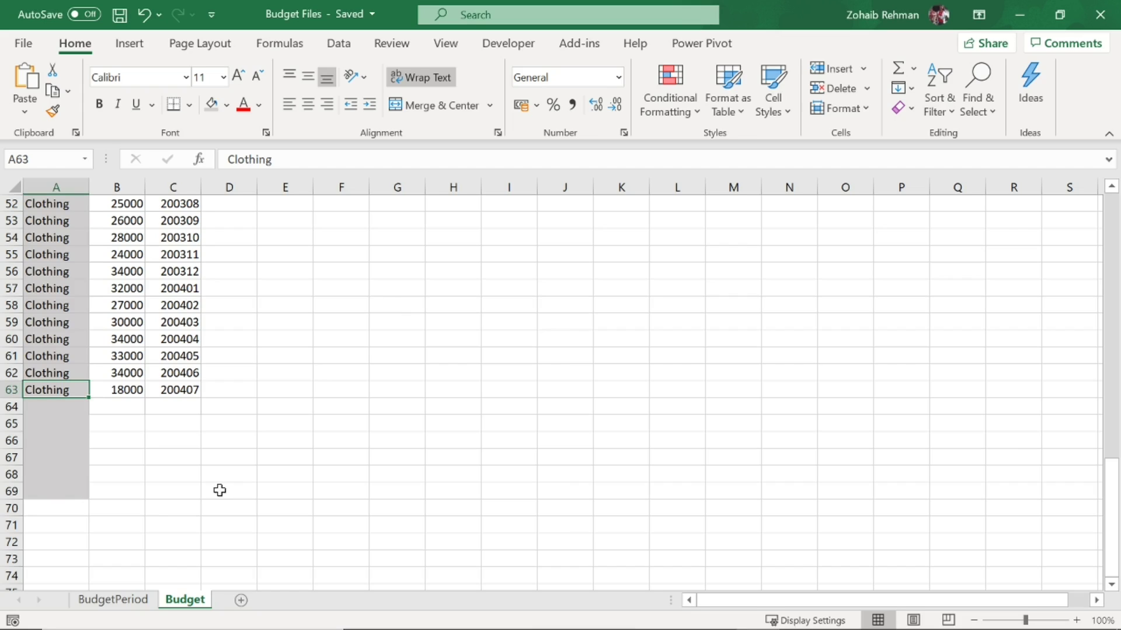
pyautogui.click(58, 404)
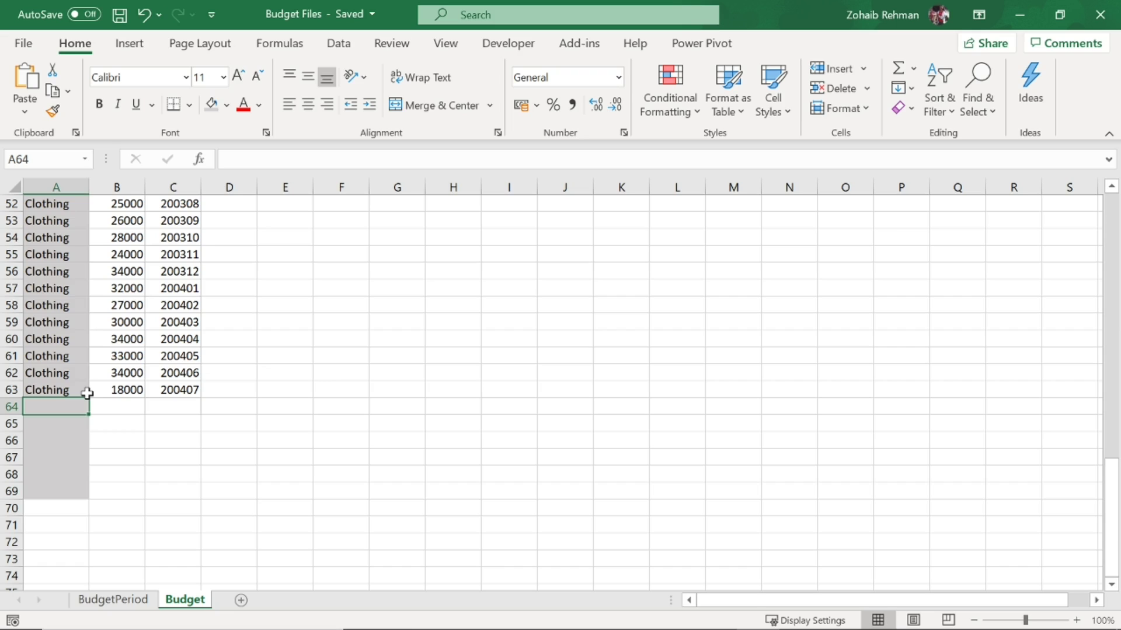
pyautogui.write('Car')
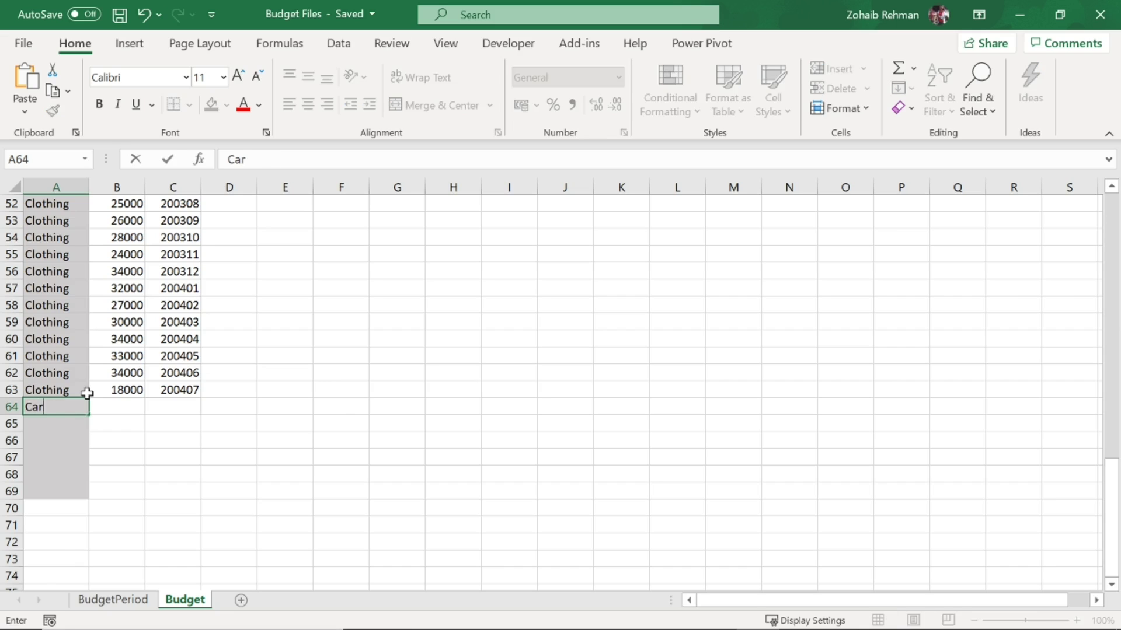
pyautogui.write('s')
pyautogui.press('Tab')
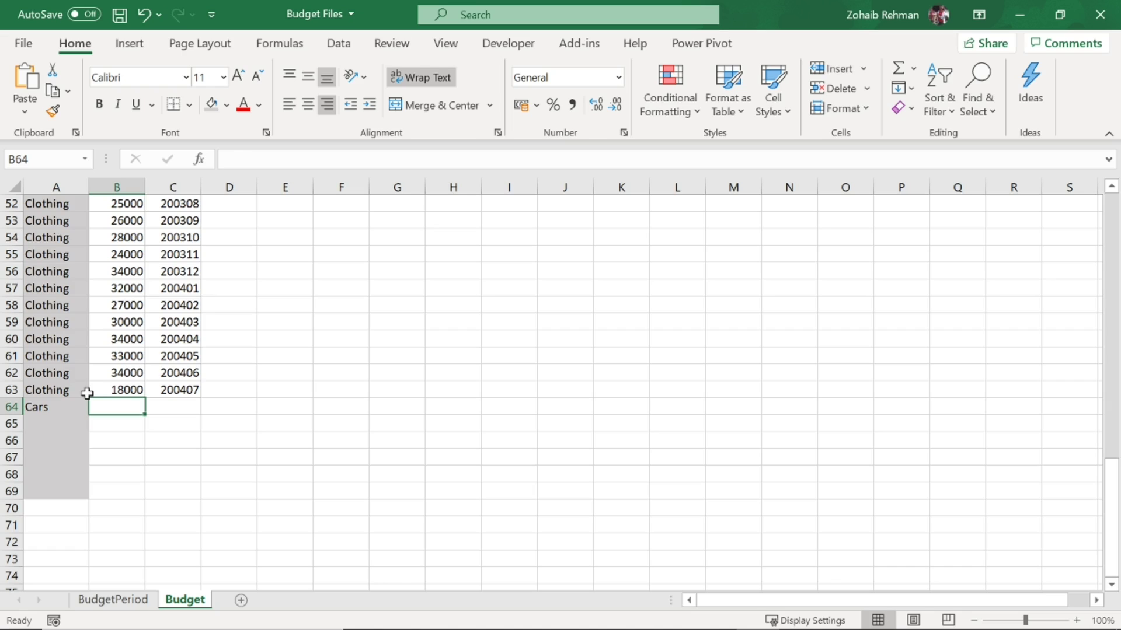
pyautogui.write('27000')
pyautogui.press('Tab')
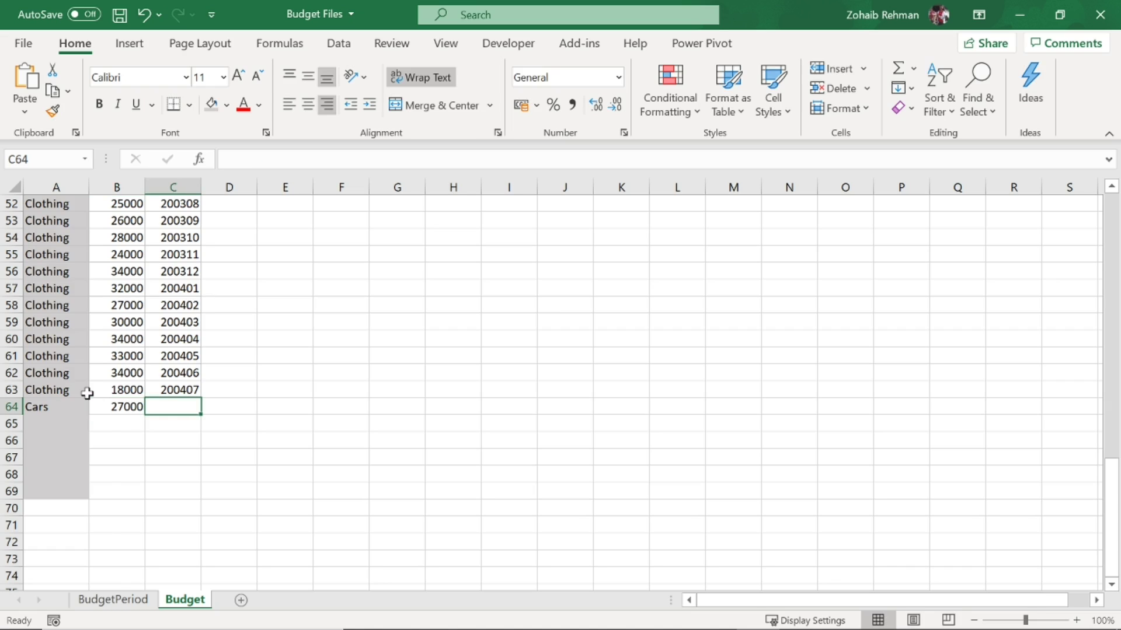
pyautogui.write('2000')
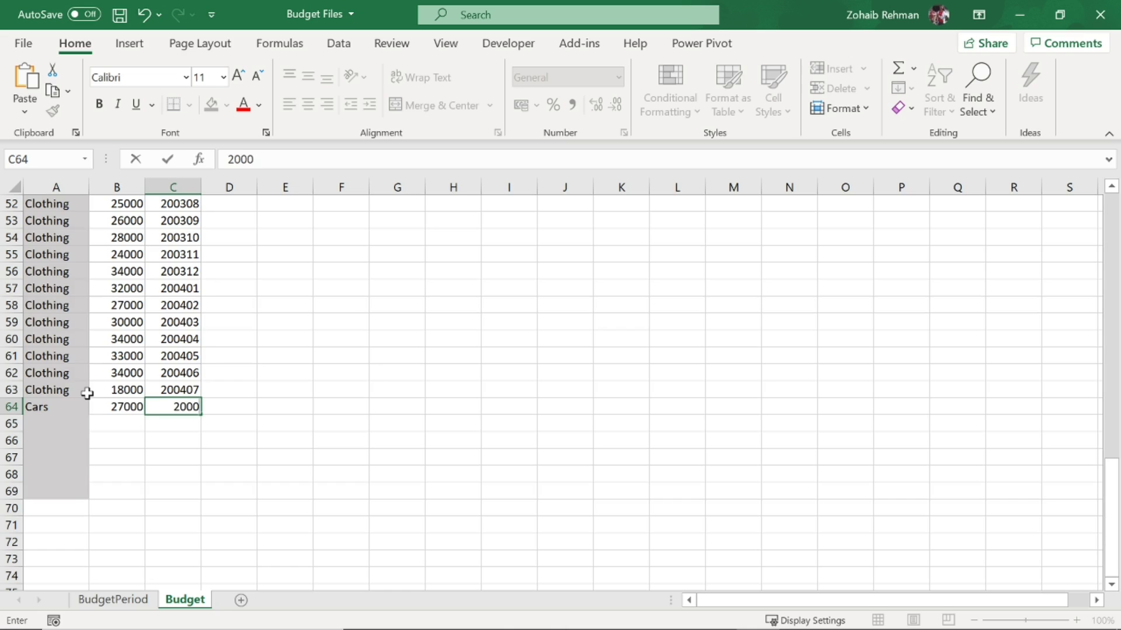
pyautogui.write('408')
pyautogui.click(115, 471)
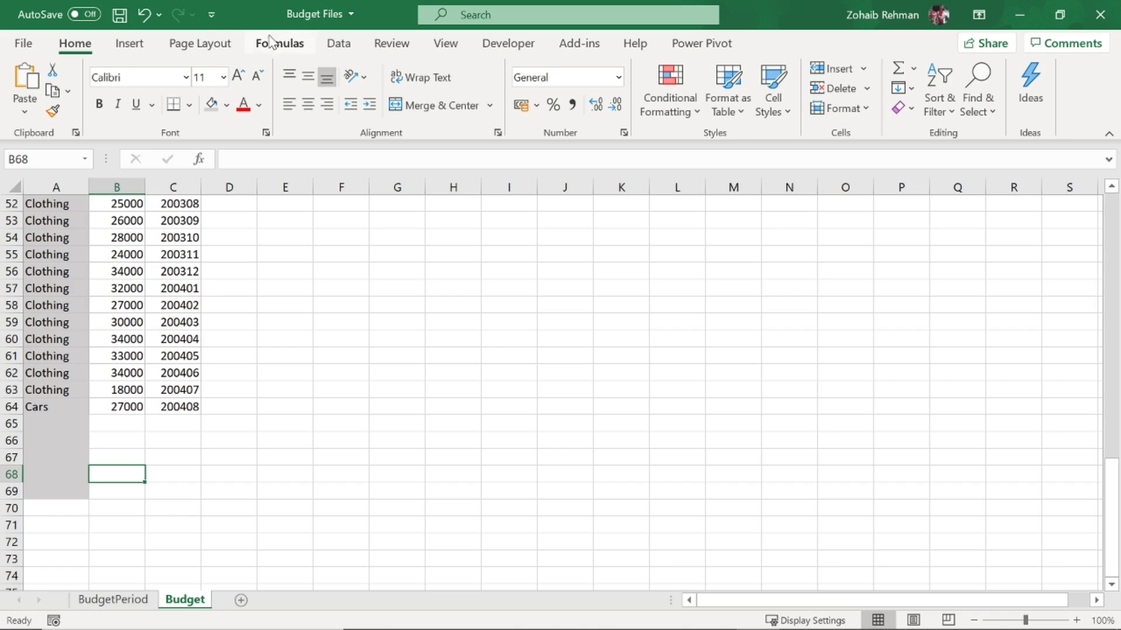
pyautogui.click(122, 18)
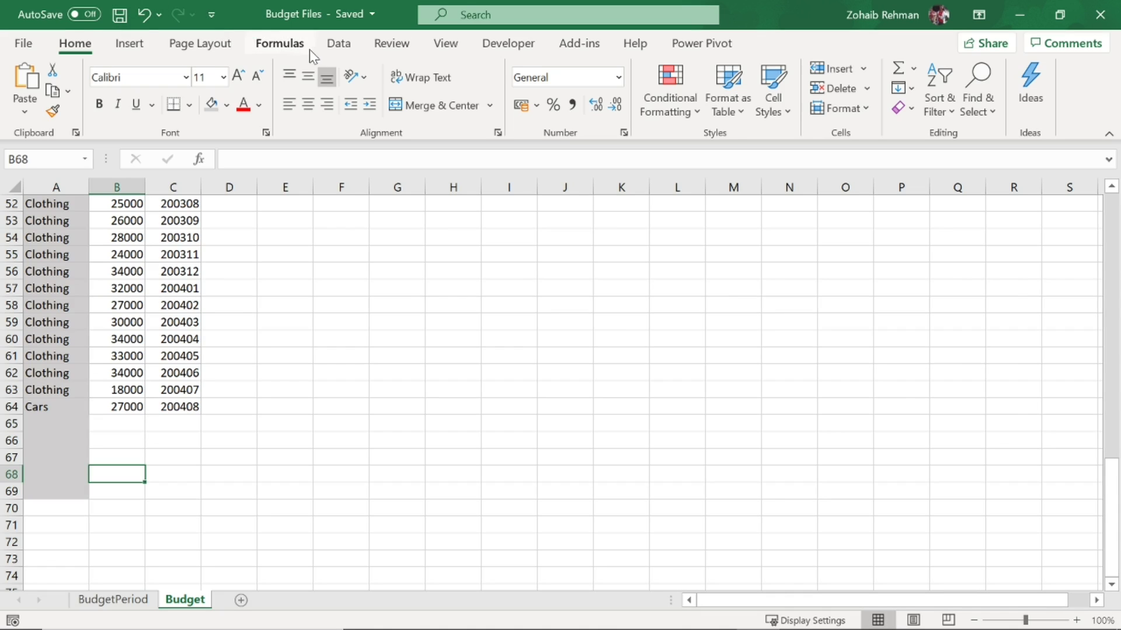
# Step: Return to Power BI Desktop, refresh the report data, and open the Budget query in Power Query Editor
pyautogui.hotkey('alt', 'Tab')
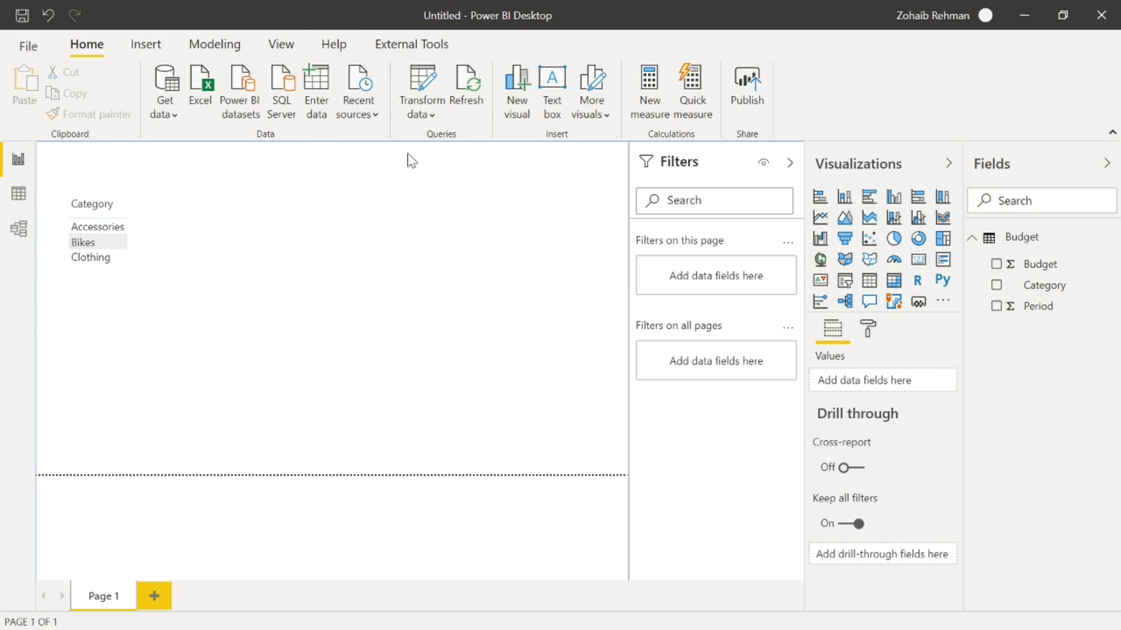
pyautogui.click(473, 80)
pyautogui.click(432, 115)
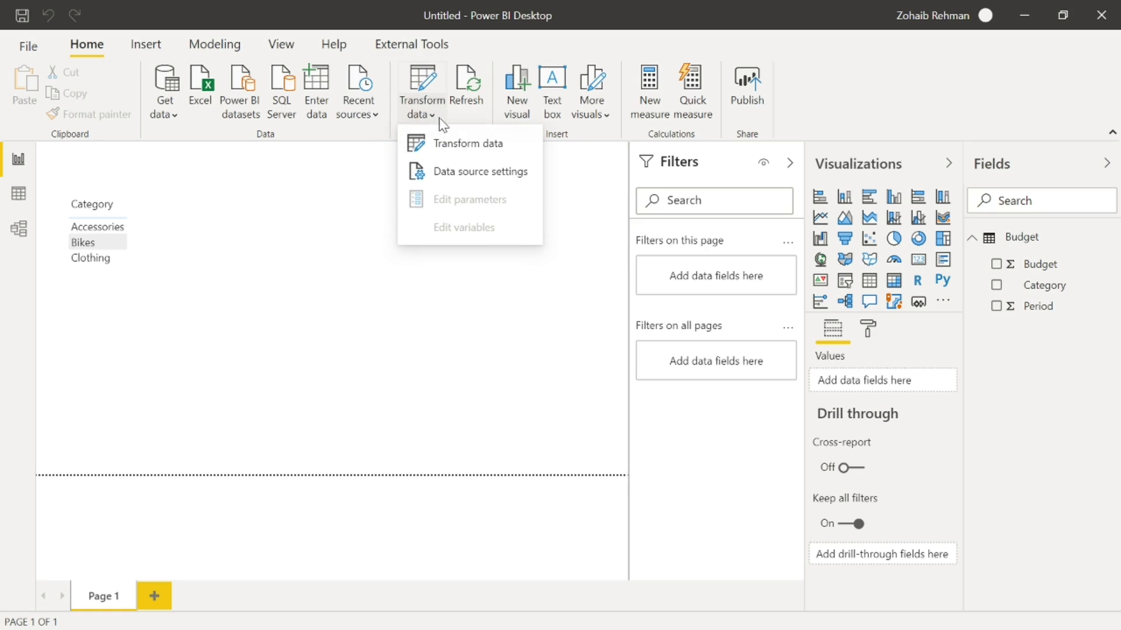
pyautogui.click(461, 145)
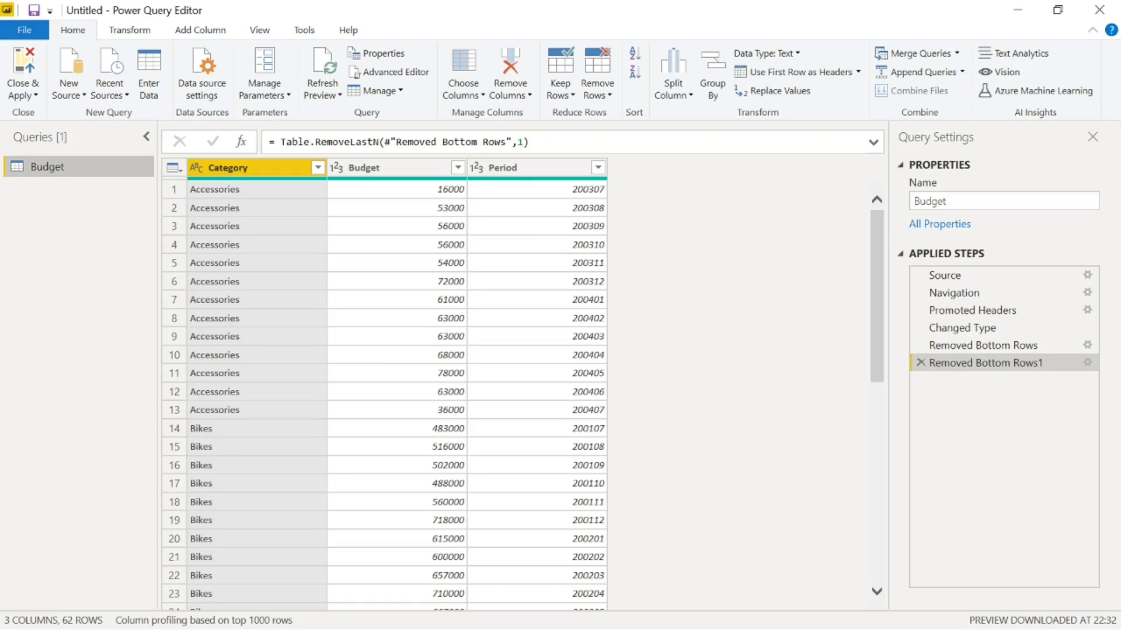
# Step: Check the Budget query's rows through to the end, refreshing its preview to pick up the current source data
pyautogui.moveTo(877, 248); pyautogui.dragTo(882, 551)
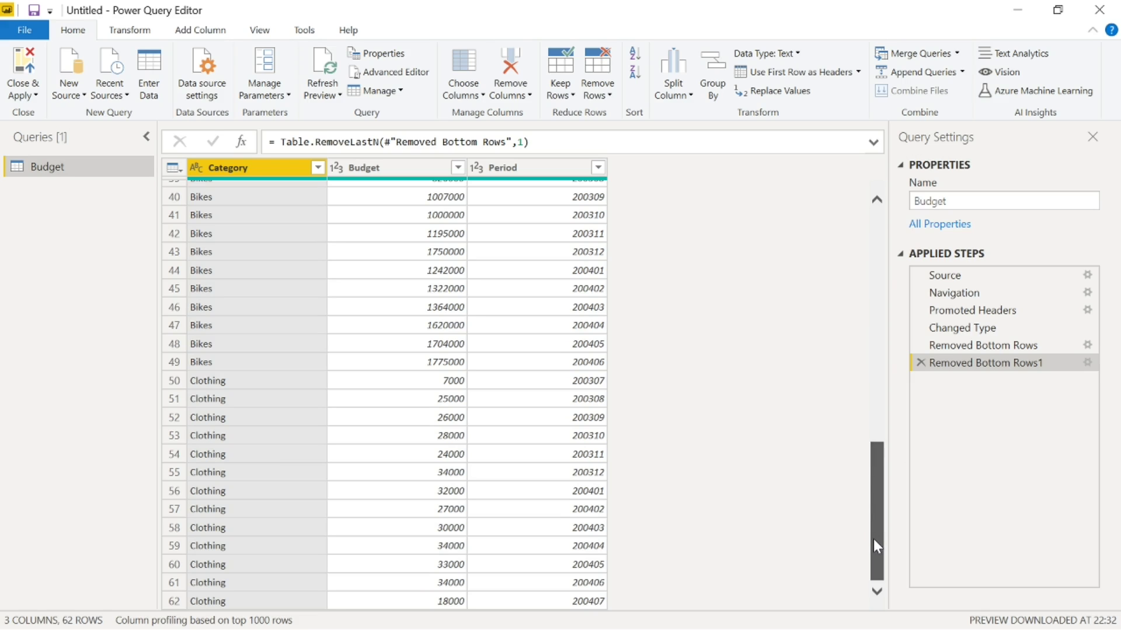
pyautogui.scroll(2, 887, 453)
pyautogui.moveTo(882, 446); pyautogui.dragTo(897, 179)
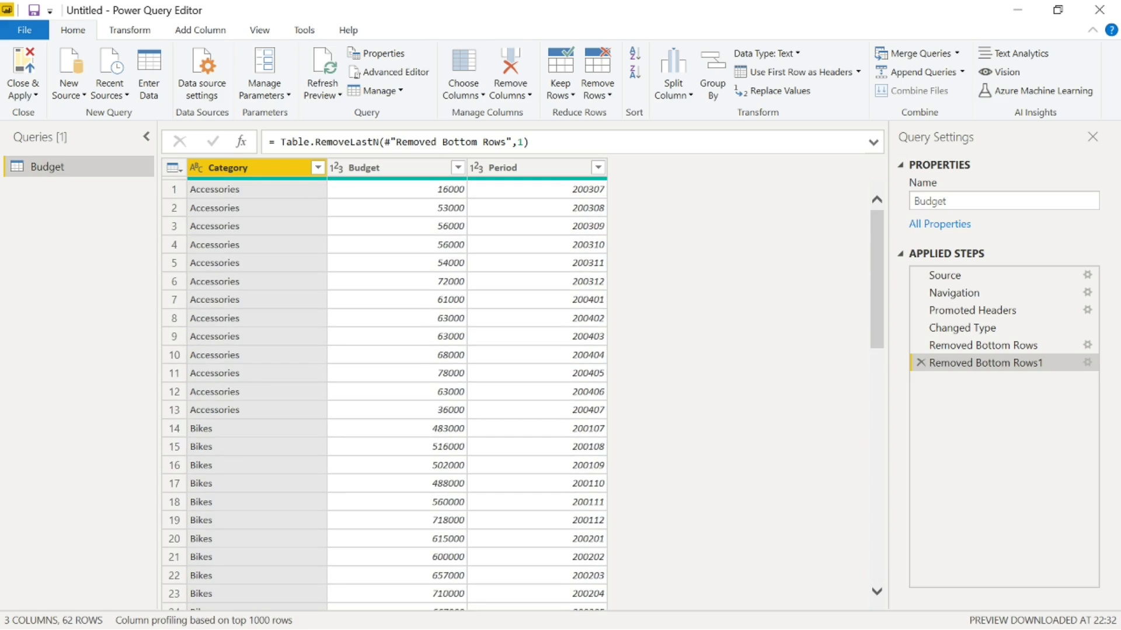
pyautogui.click(331, 72)
pyautogui.moveTo(880, 231); pyautogui.dragTo(882, 470)
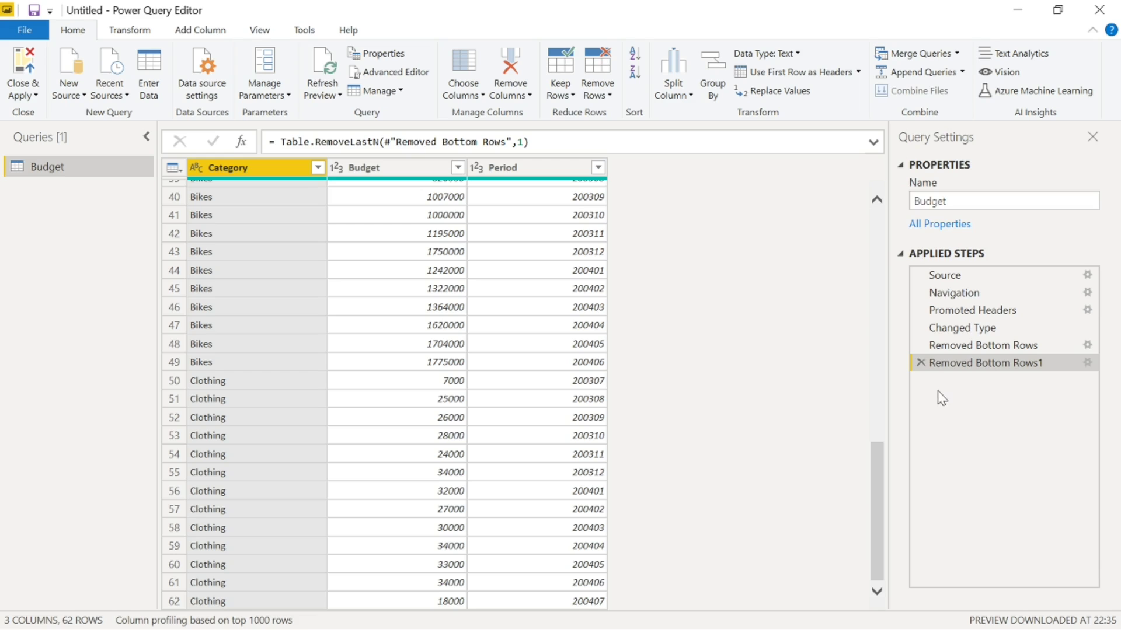
# Step: Delete the Removed Bottom Rows1 step from the Budget query, check the last rows, and close and apply the changes
pyautogui.click(920, 364)
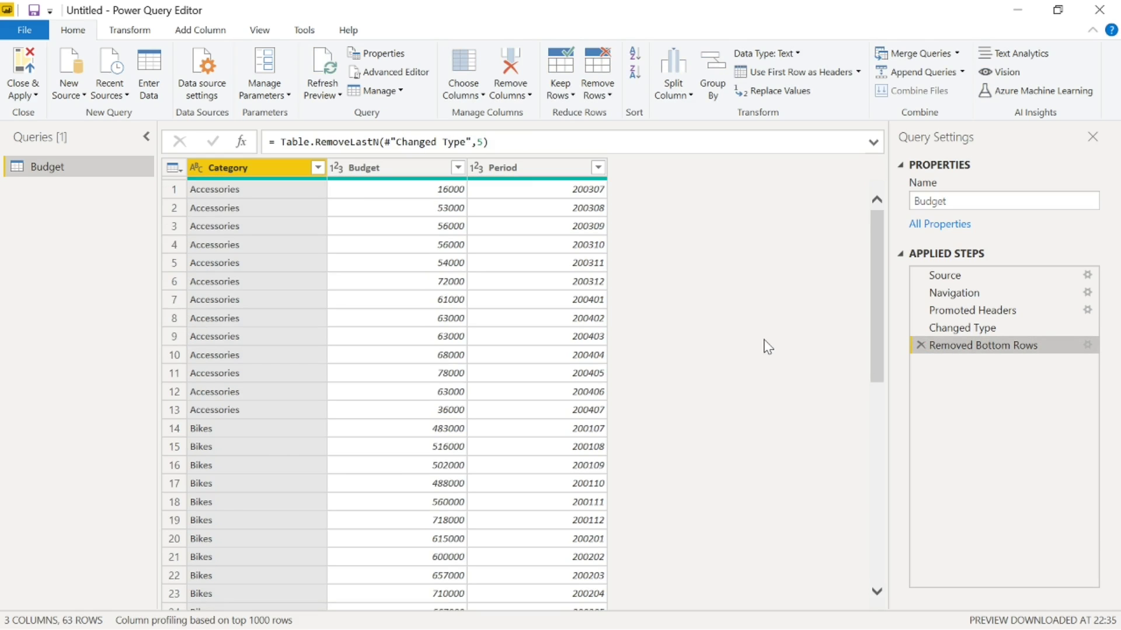
pyautogui.scroll(-11, 768, 347)
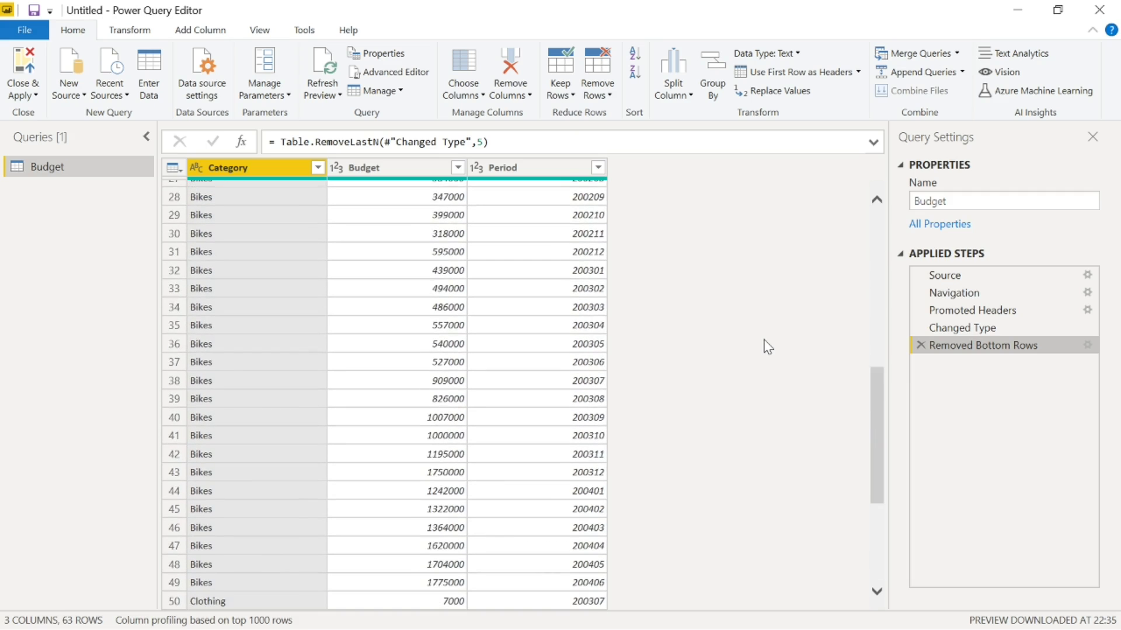
pyautogui.scroll(-2, 766, 347)
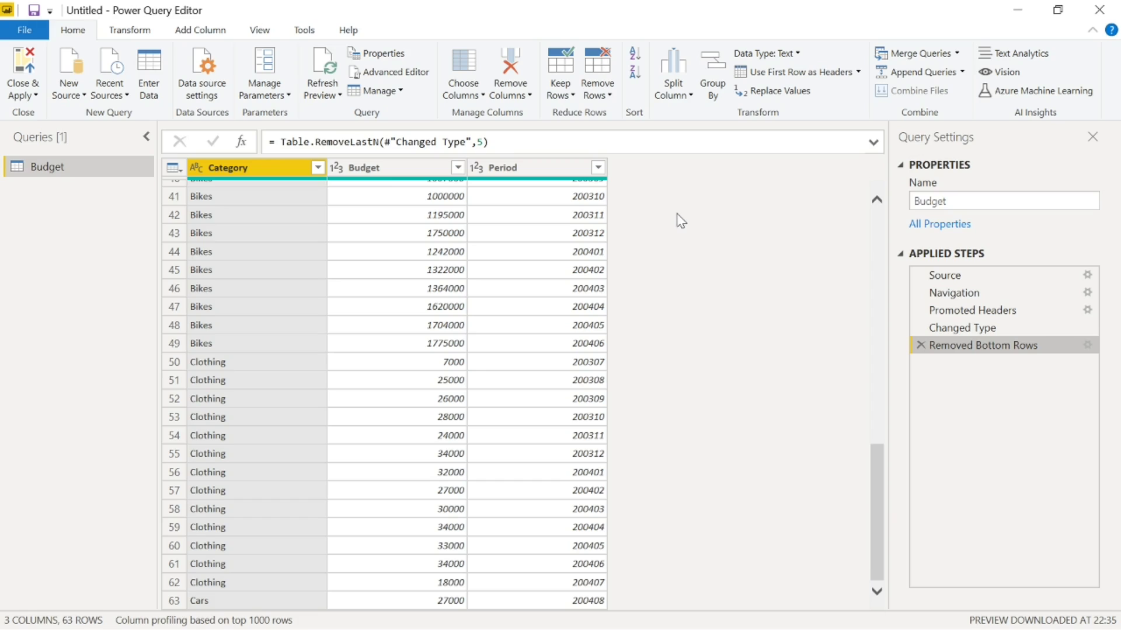
pyautogui.click(20, 72)
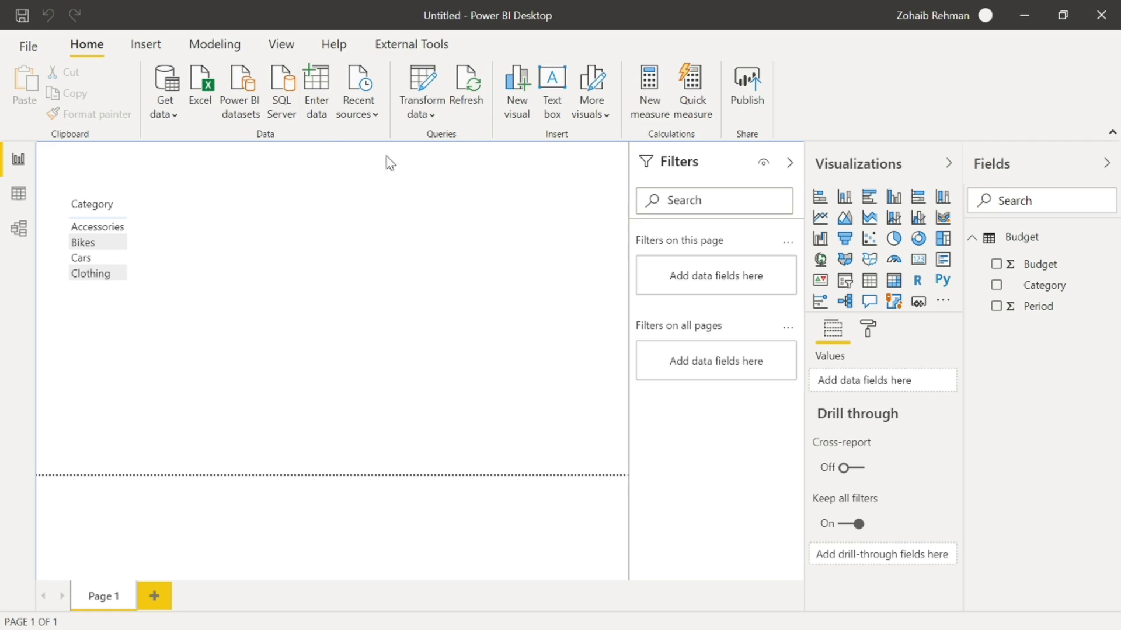
# Step: Reopen the Budget query in Power Query Editor and delete its Removed Bottom Rows step, checking the last rows
pyautogui.click(430, 112)
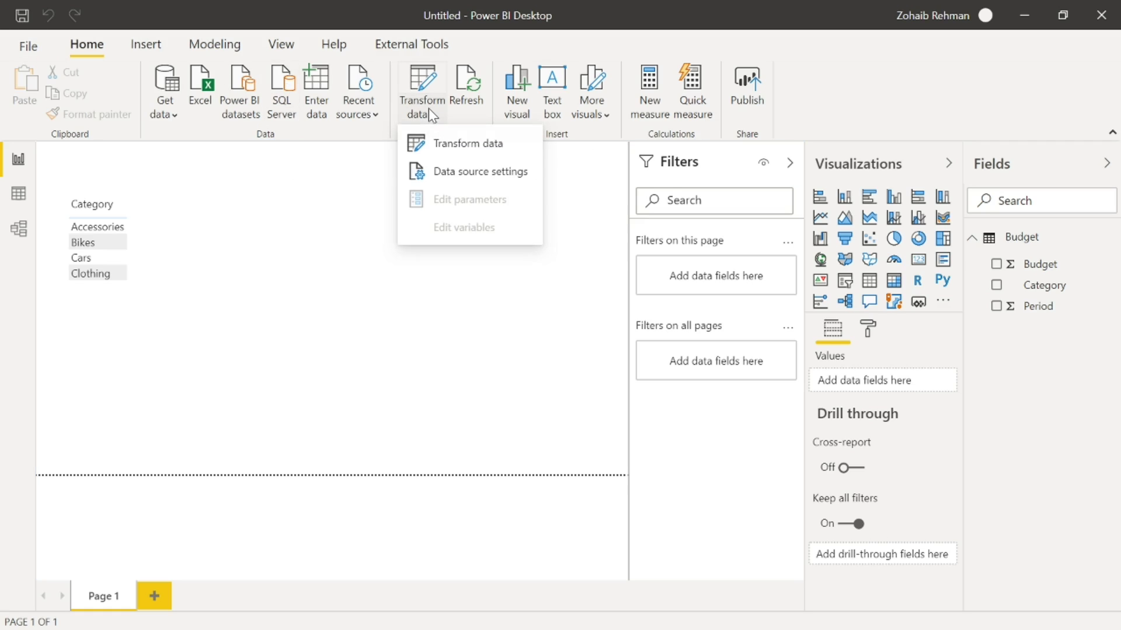
pyautogui.click(232, 280)
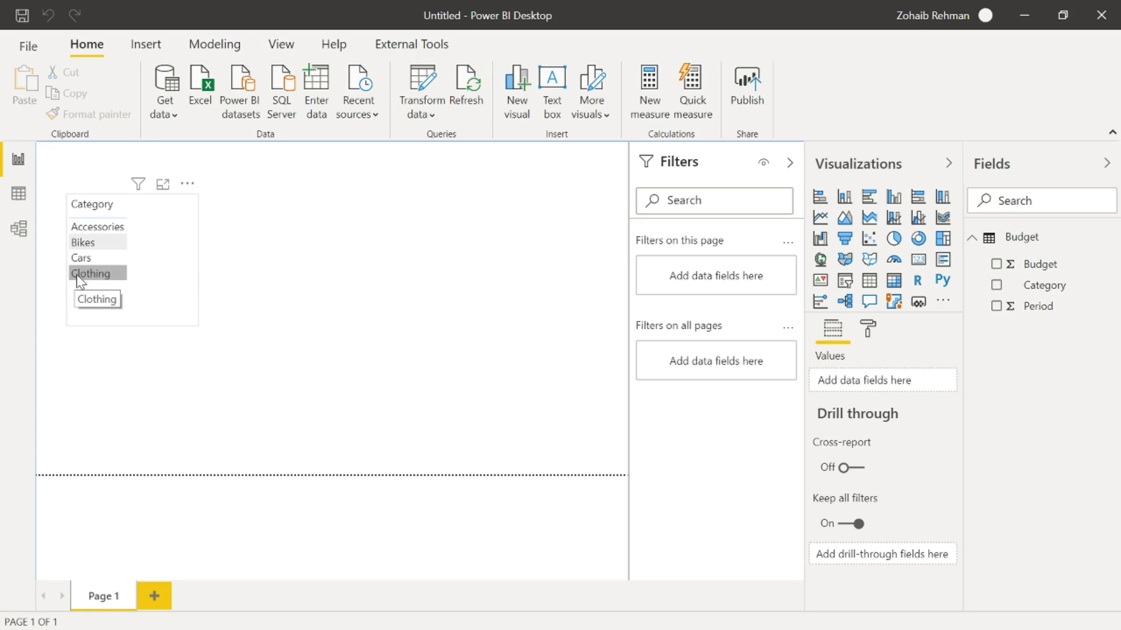
pyautogui.click(429, 112)
pyautogui.click(452, 145)
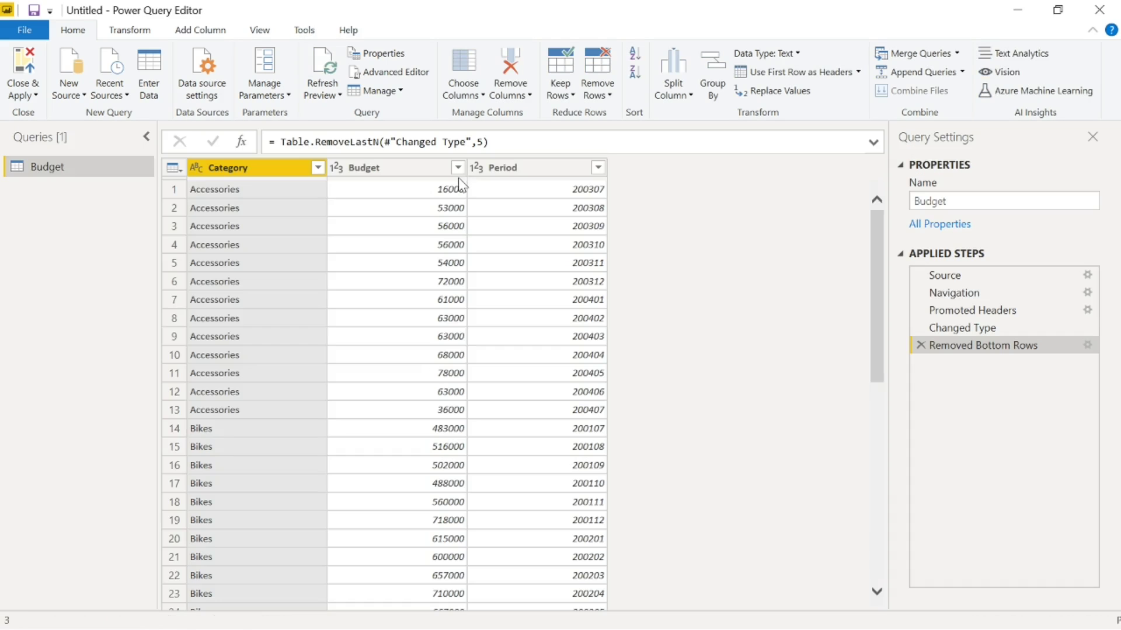
pyautogui.scroll(-8, 664, 254)
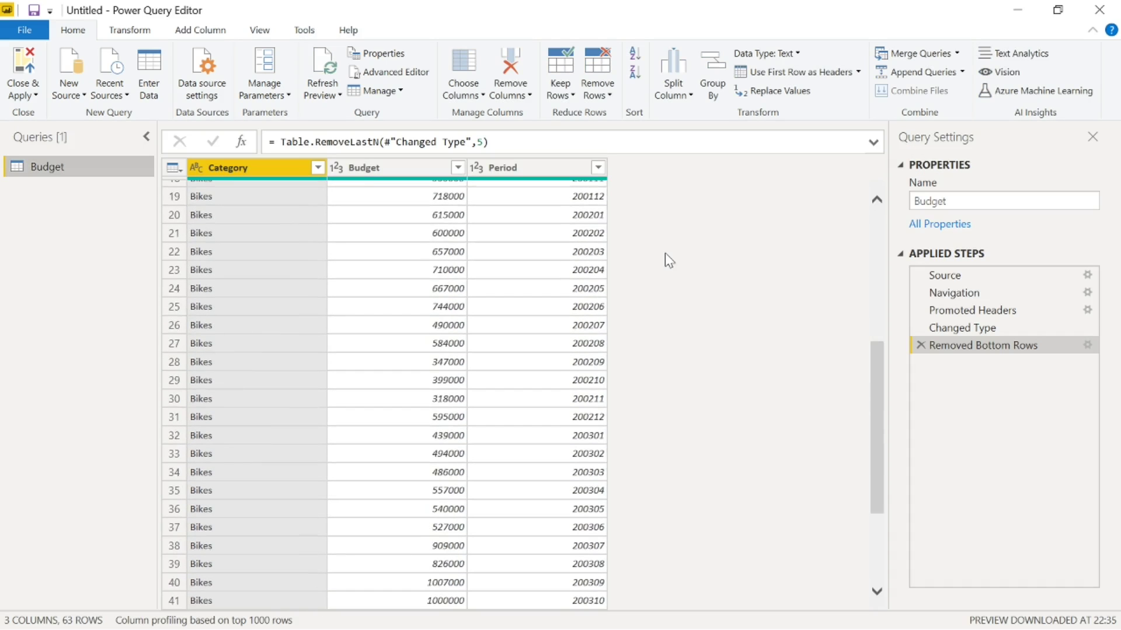
pyautogui.scroll(-5, 667, 257)
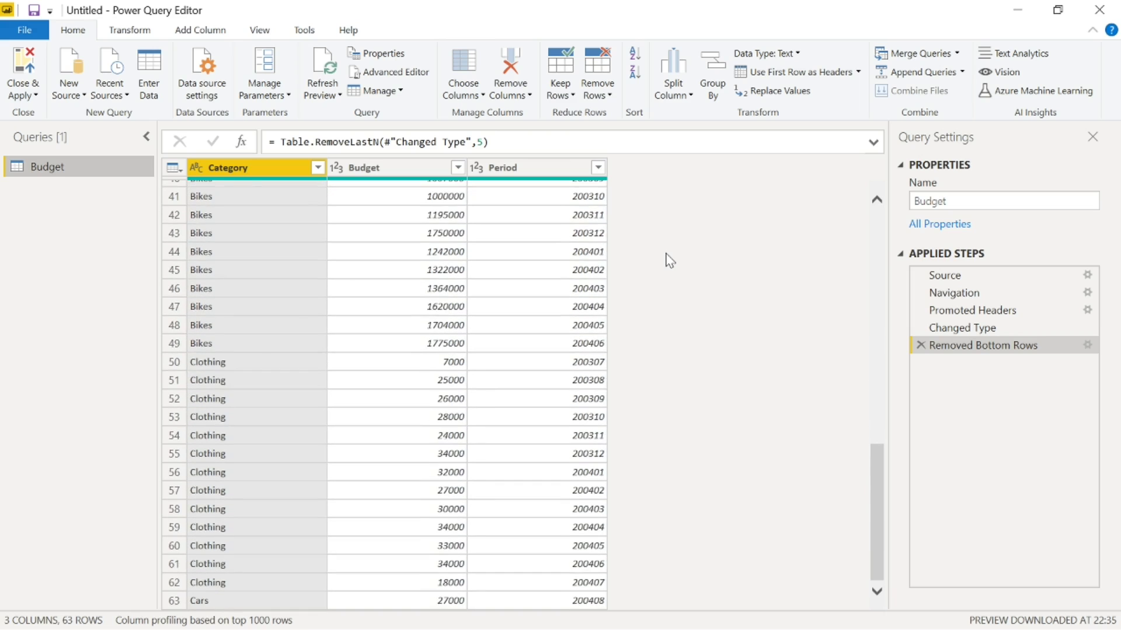
pyautogui.click(920, 345)
pyautogui.scroll(-15, 610, 325)
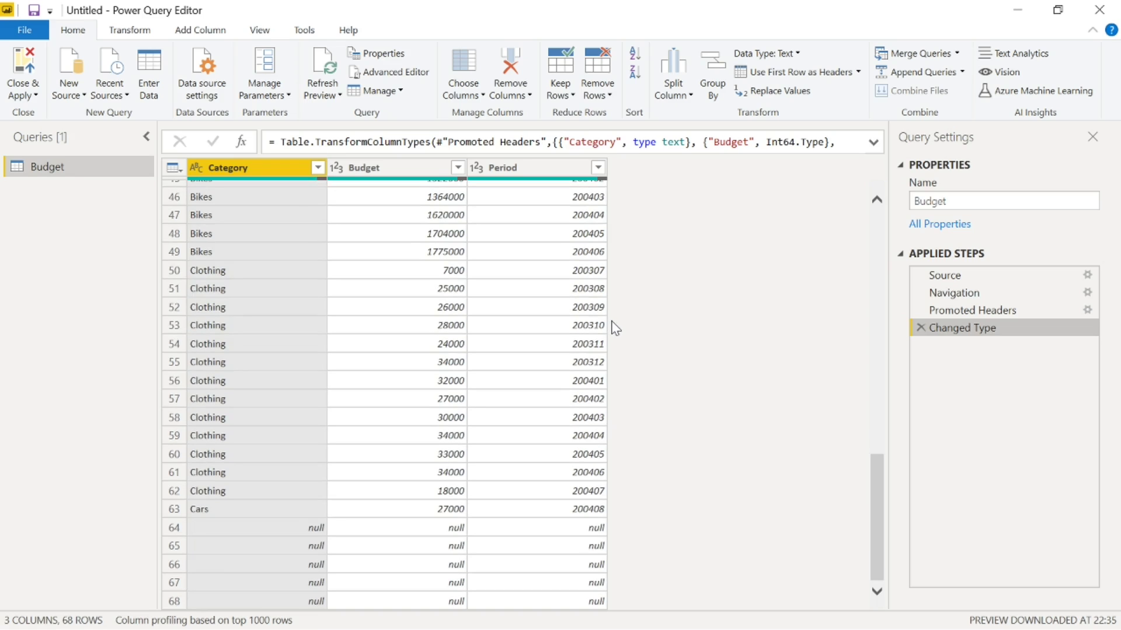
# Step: Filter the null values out of the Category column and check the remaining rows through to the end
pyautogui.click(318, 168)
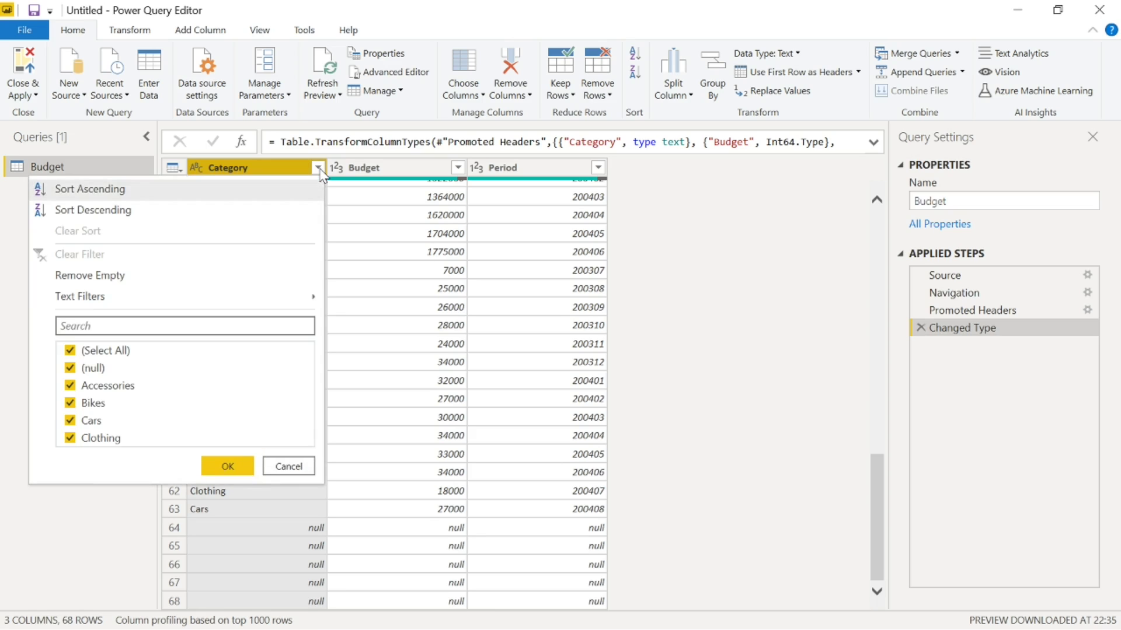
pyautogui.click(70, 368)
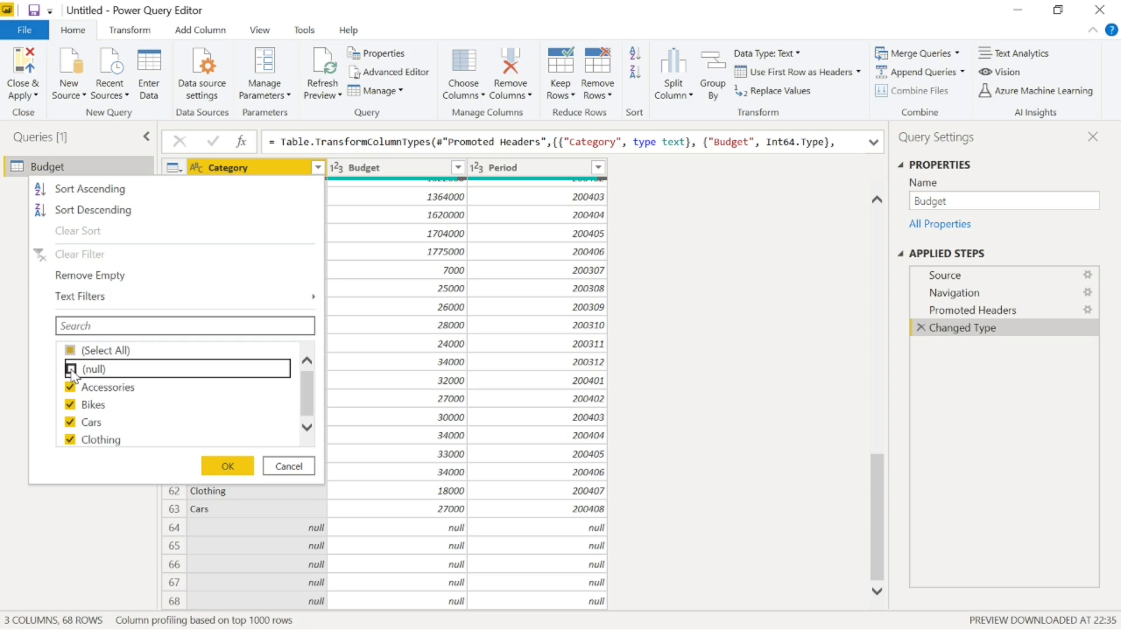
pyautogui.click(228, 467)
pyautogui.scroll(-6, 642, 426)
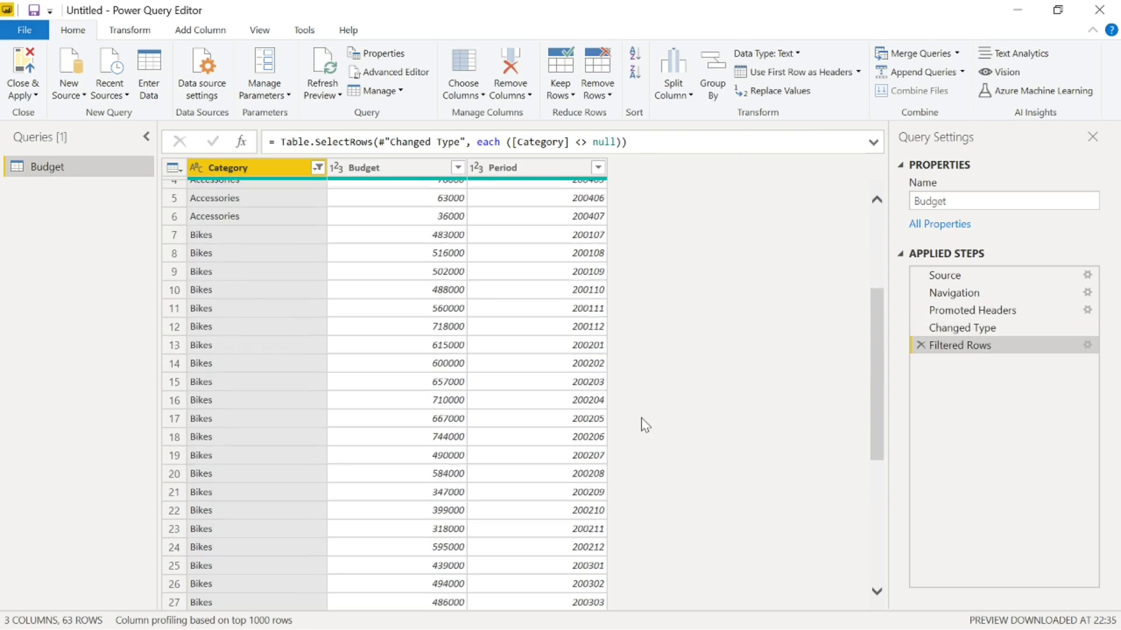
pyautogui.scroll(-7, 655, 432)
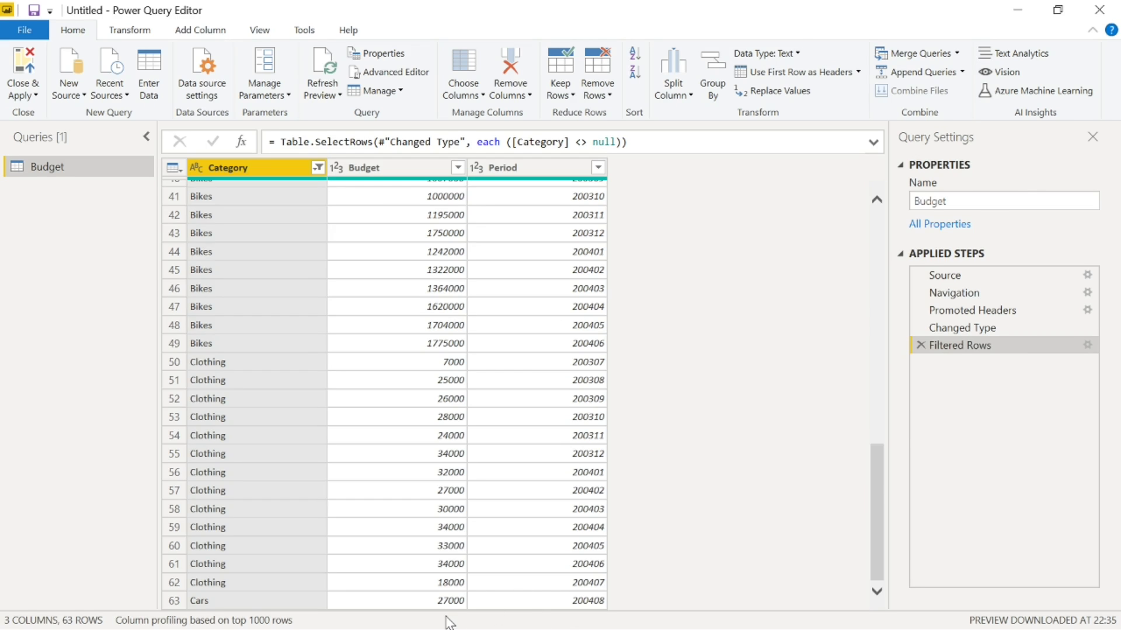
# Step: Switch to the Budget Files workbook in Excel, clear the Cars entry in A64:C64, and save the workbook
pyautogui.hotkey('alt', 'Tab')
pyautogui.hotkey('alt', 'Tab')
pyautogui.hotkey('alt', 'Tab')
pyautogui.press('Tab')
pyautogui.moveTo(64, 406); pyautogui.dragTo(166, 405)
pyautogui.press('Delete')
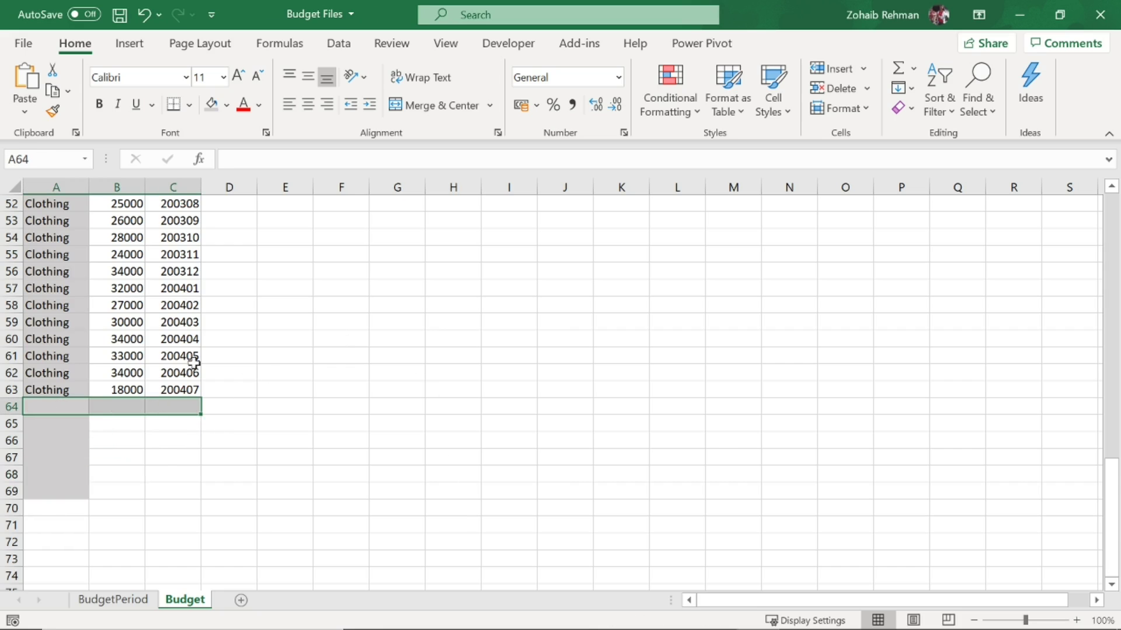
pyautogui.click(347, 339)
pyautogui.click(120, 15)
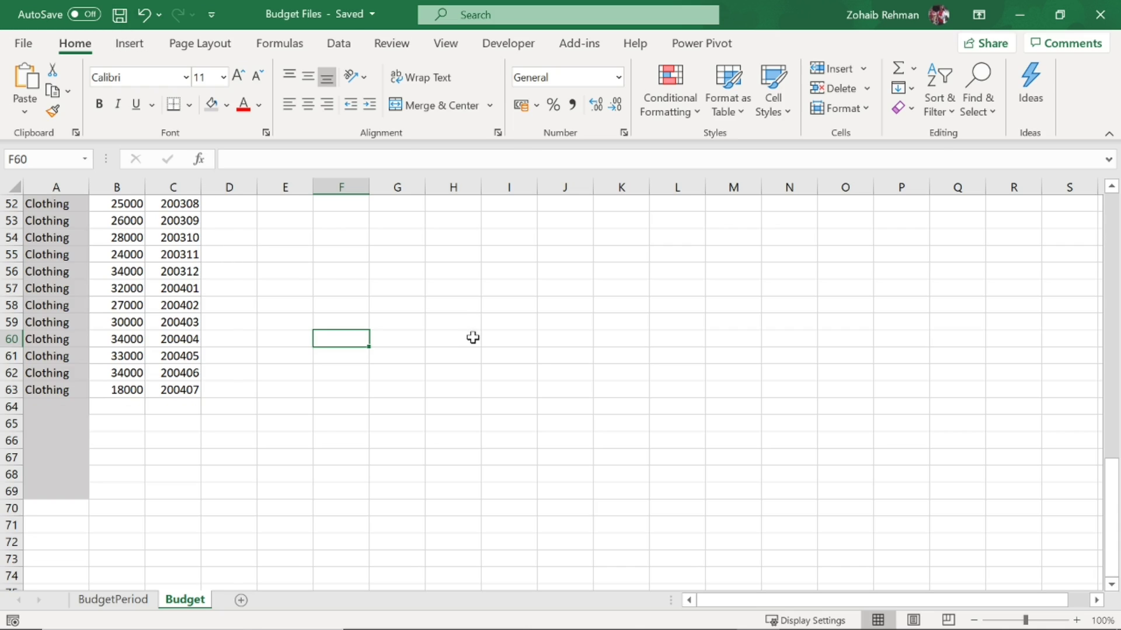
# Step: Return to Power Query Editor, refresh the Budget query's preview, and check the rows through to the end
pyautogui.hotkey('alt', 'Tab')
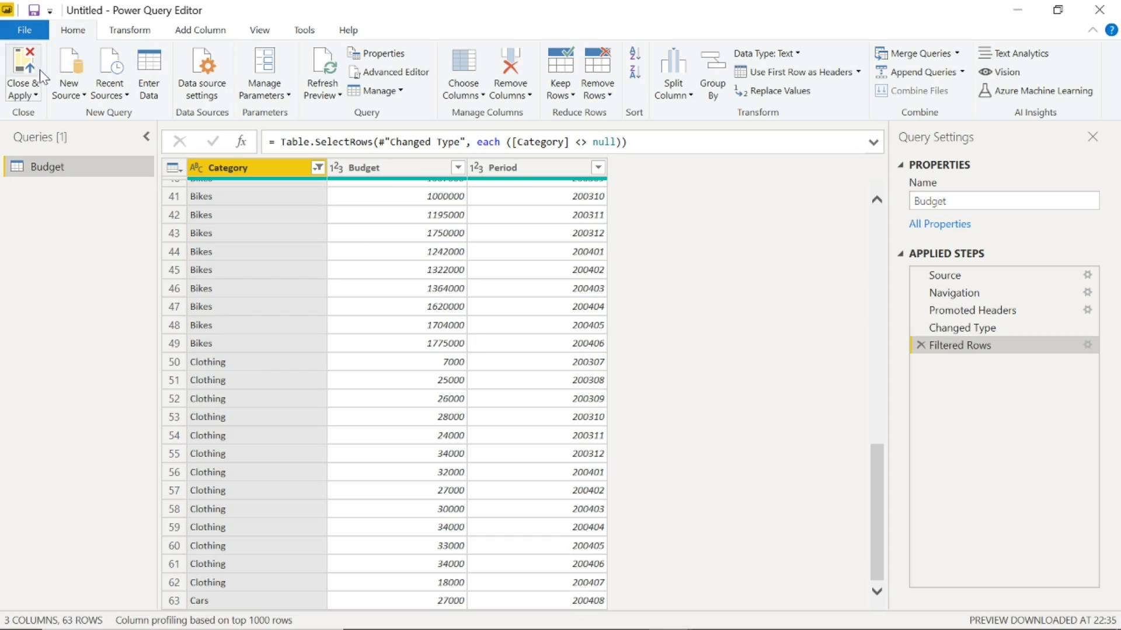
pyautogui.click(319, 75)
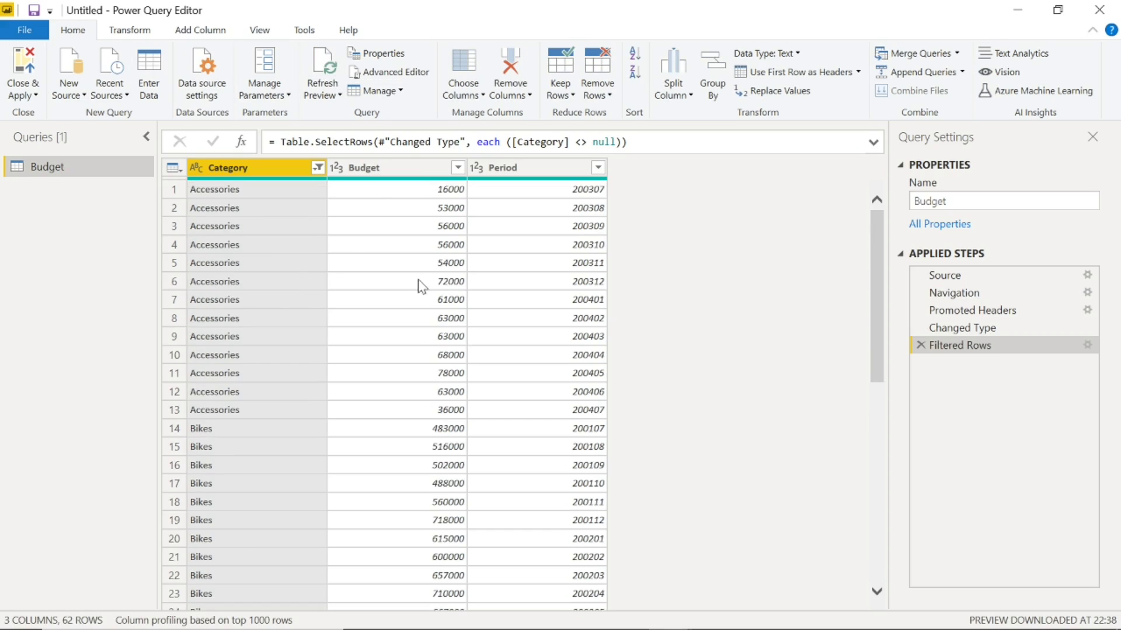
pyautogui.scroll(-9, 460, 331)
pyautogui.scroll(-4, 477, 297)
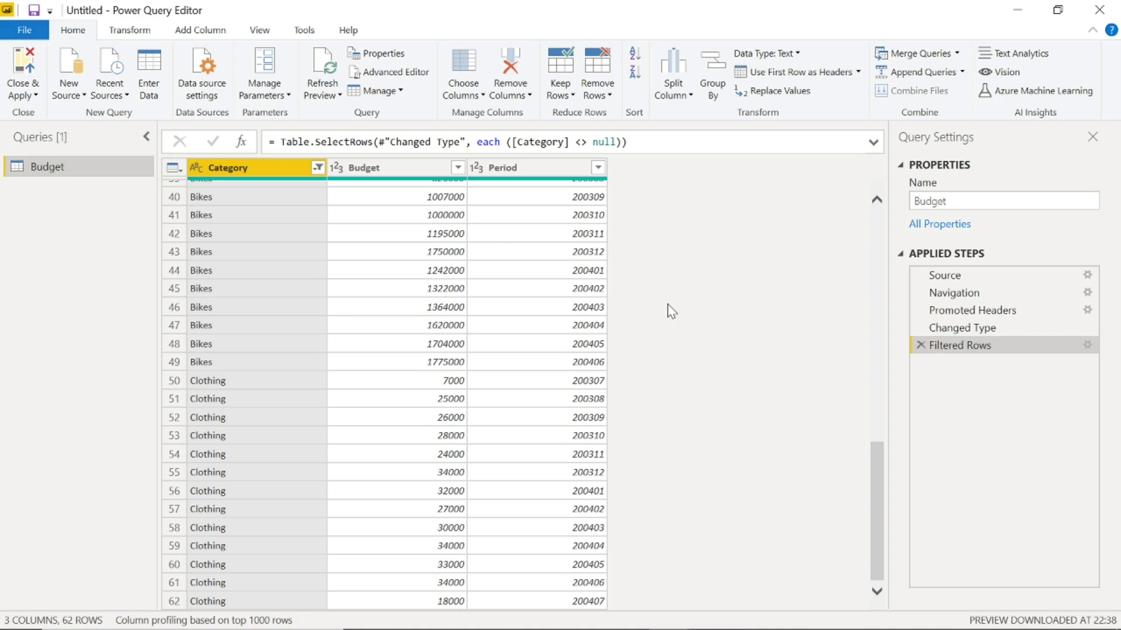
# Step: Switch to the Budget Files workbook in Excel and select cell A64, the first empty row below the Clothing entries
pyautogui.hotkey('alt', 'Tab')
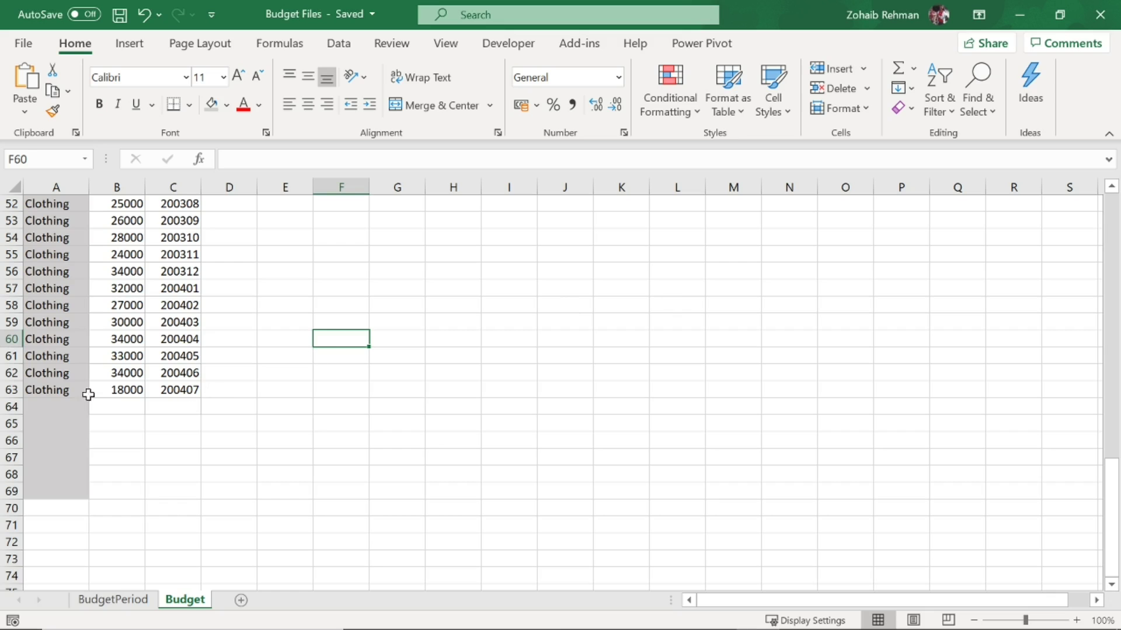
pyautogui.click(60, 405)
pyautogui.write('cars')
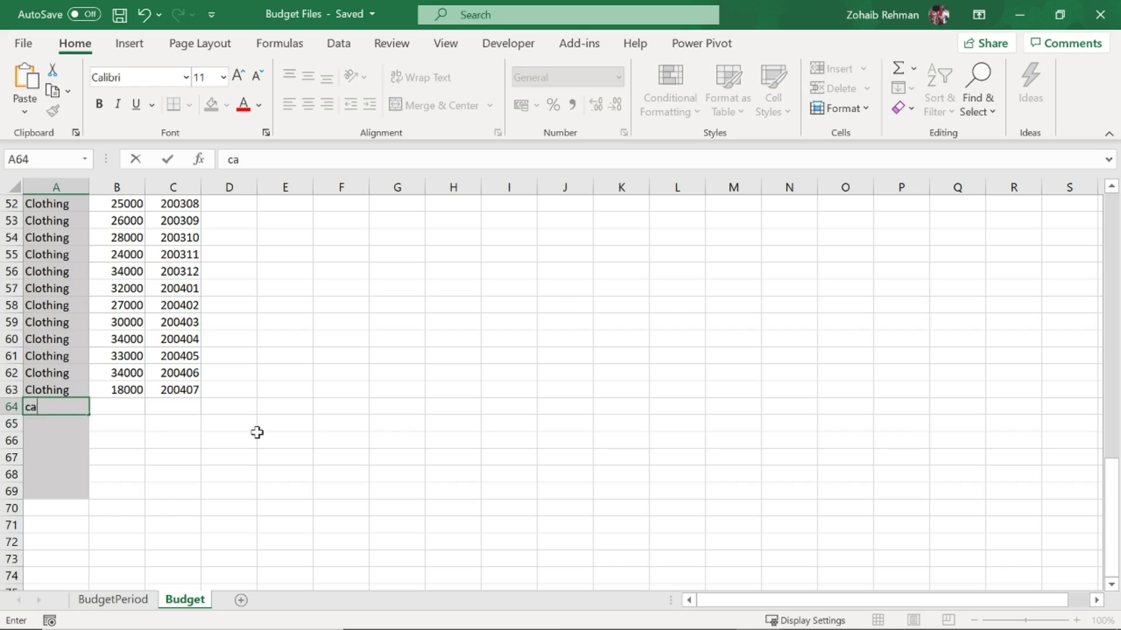
pyautogui.press('BackSpace')
pyautogui.press('BackSpace')
pyautogui.press('BackSpace')
pyautogui.press('BackSpace')
pyautogui.write('Clothing')
pyautogui.press('BackSpace')
pyautogui.press('BackSpace')
pyautogui.press('BackSpace')
pyautogui.press('BackSpace')
pyautogui.press('BackSpace')
pyautogui.press('BackSpace')
pyautogui.press('BackSpace')
pyautogui.press('BackSpace')
# Step: Fill row 64 with Jeep as the category, 23000 as the budget and 200050 as the period, and save the workbook
pyautogui.write('Jeep')
pyautogui.press('Tab')
pyautogui.write('2')
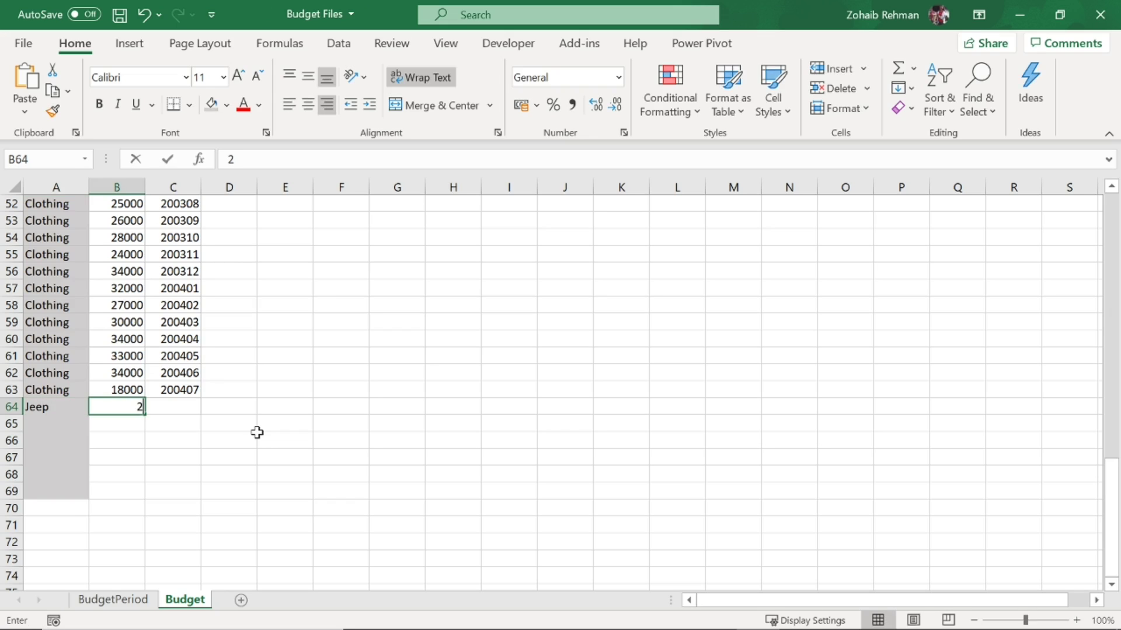
pyautogui.write('3000')
pyautogui.press('Tab')
pyautogui.write('20005')
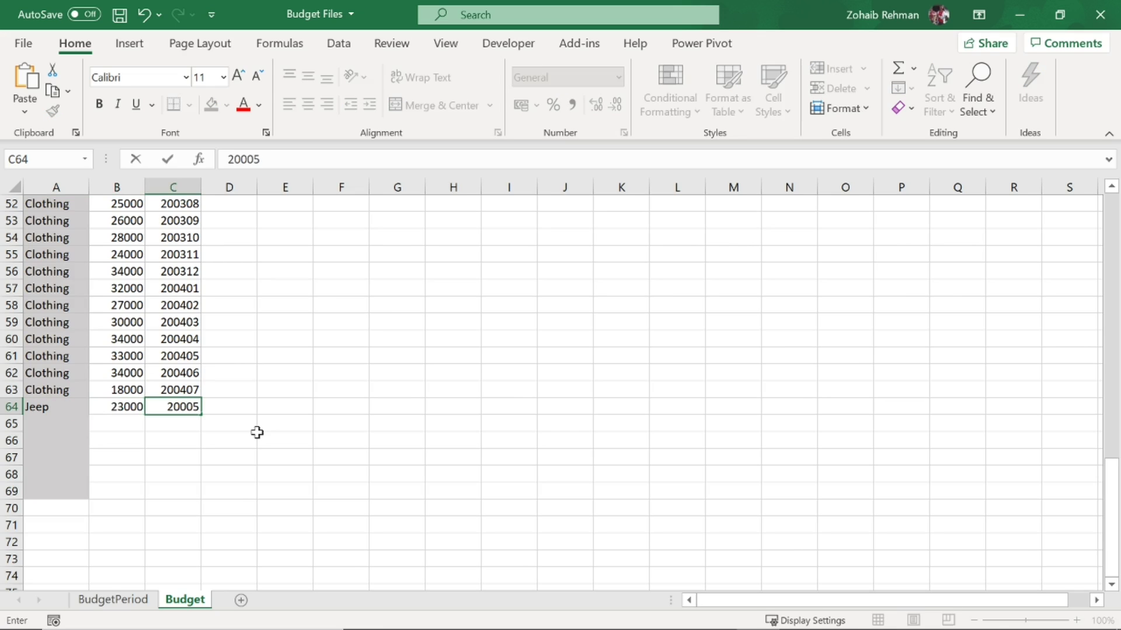
pyautogui.write('0')
pyautogui.write('6')
pyautogui.press('BackSpace')
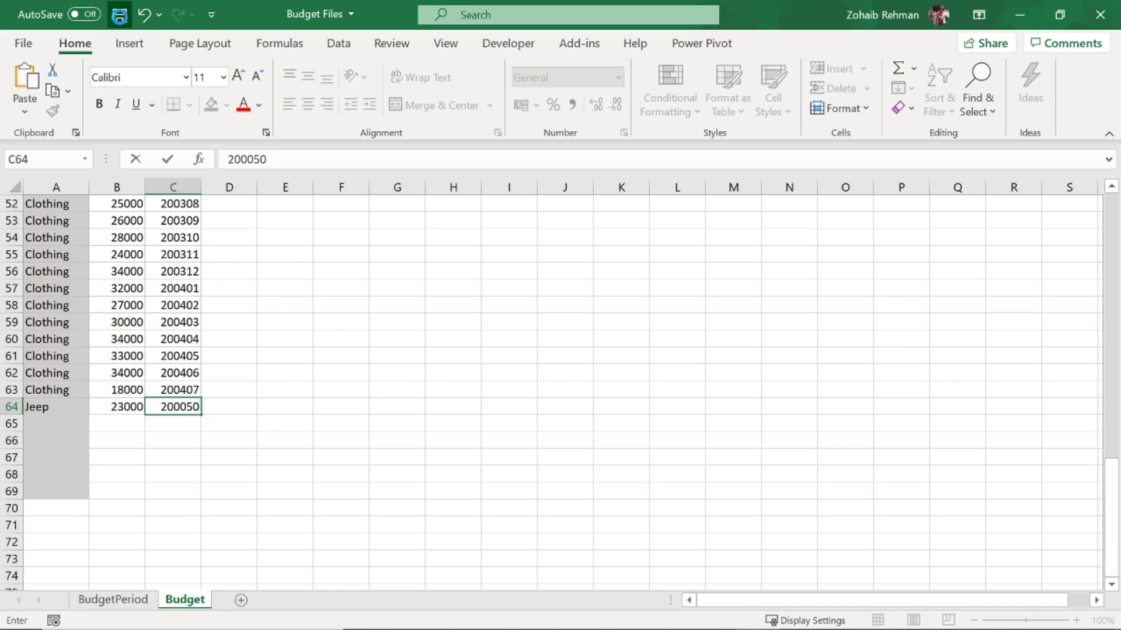
pyautogui.click(120, 14)
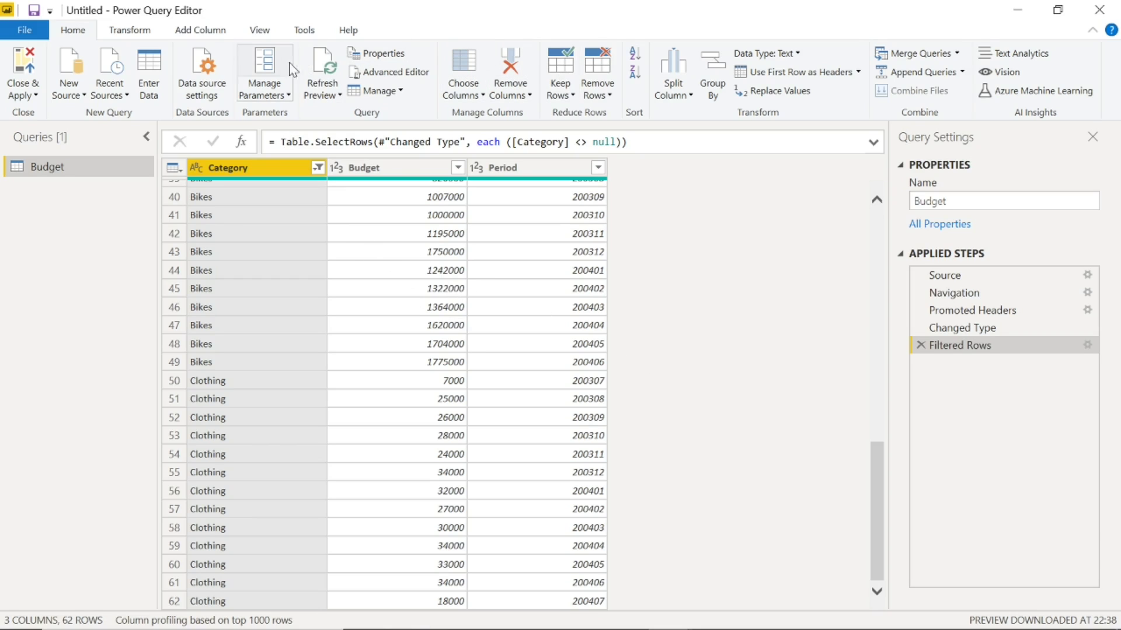
# Step: Return to Power Query Editor, refresh the Budget query's preview, and check whether the Jeep row is included at the end
pyautogui.click(320, 69)
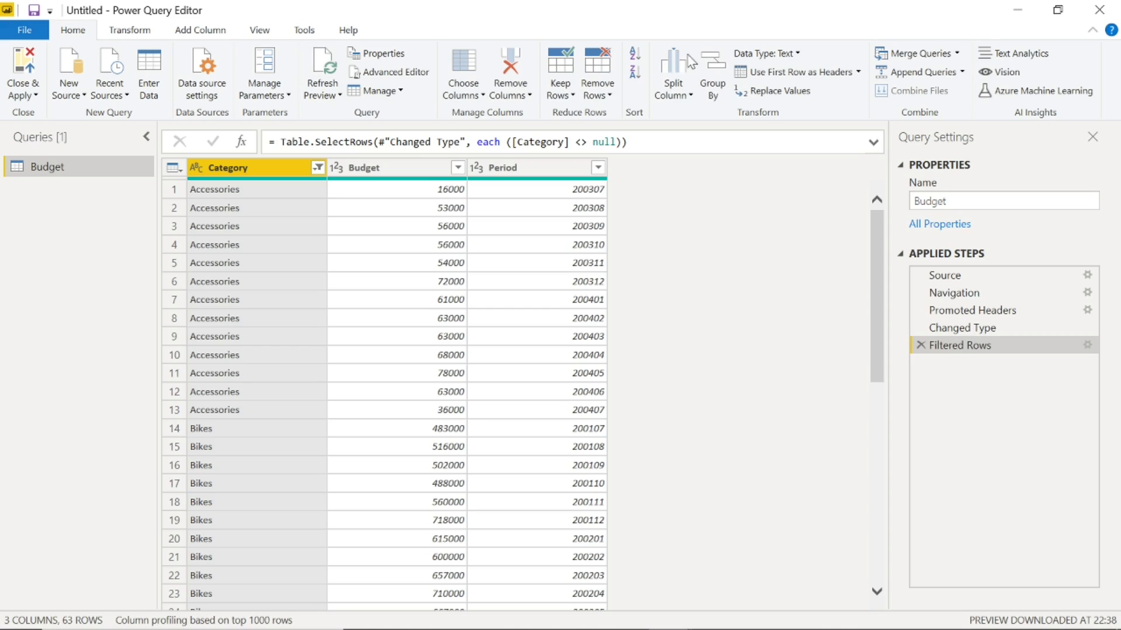
pyautogui.scroll(-3, 803, 208)
pyautogui.scroll(-9, 803, 208)
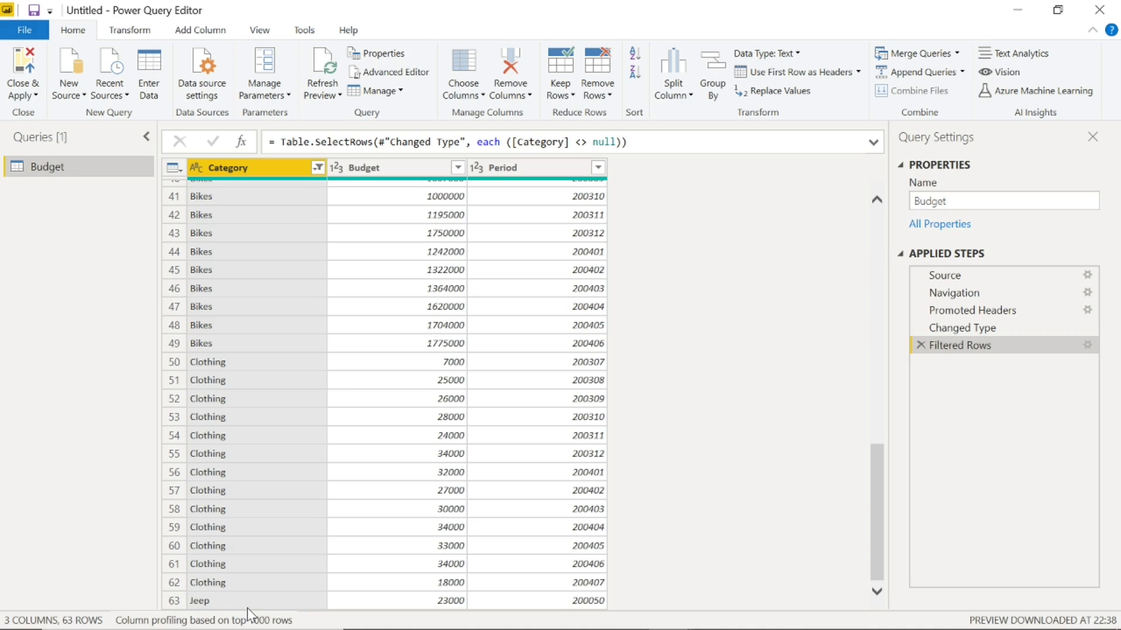
pyautogui.click(602, 96)
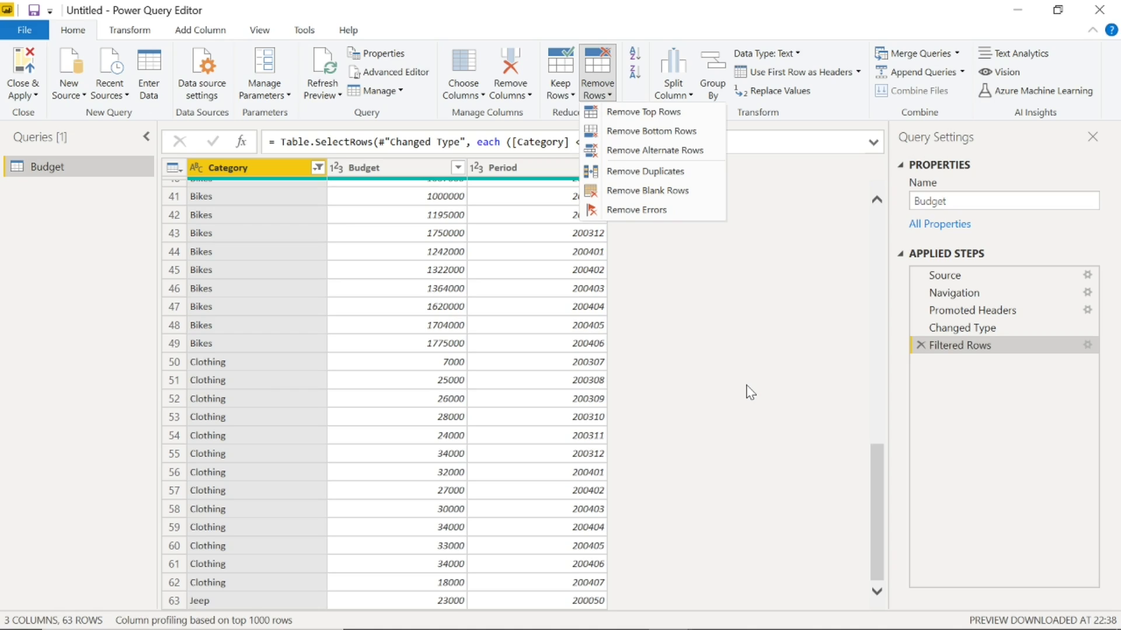
pyautogui.click(749, 391)
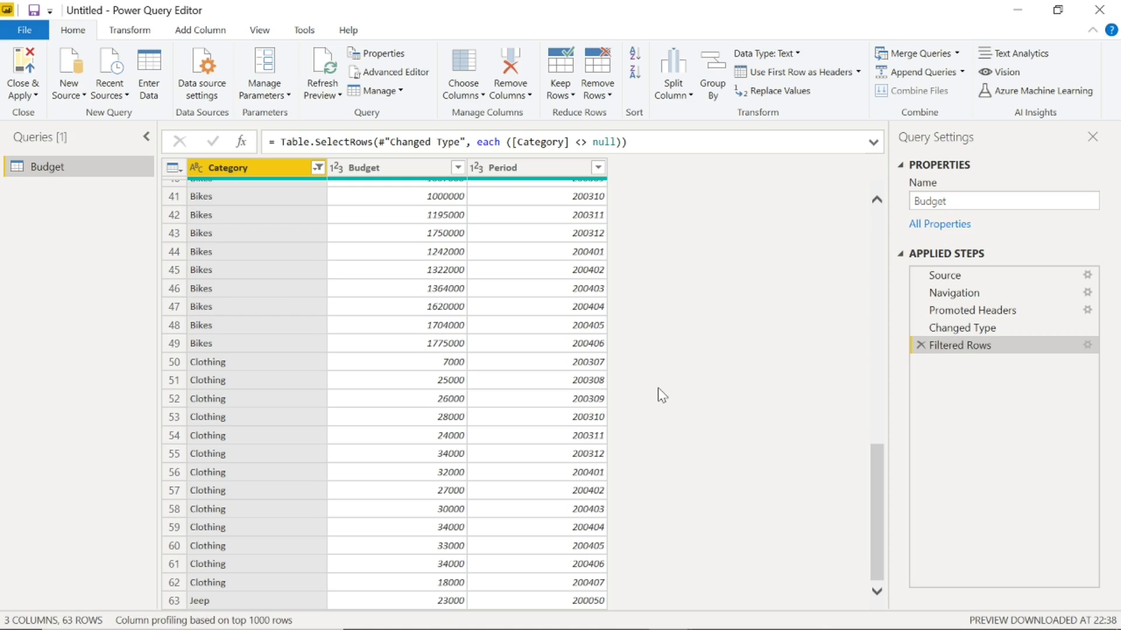
pyautogui.scroll(5, 754, 428)
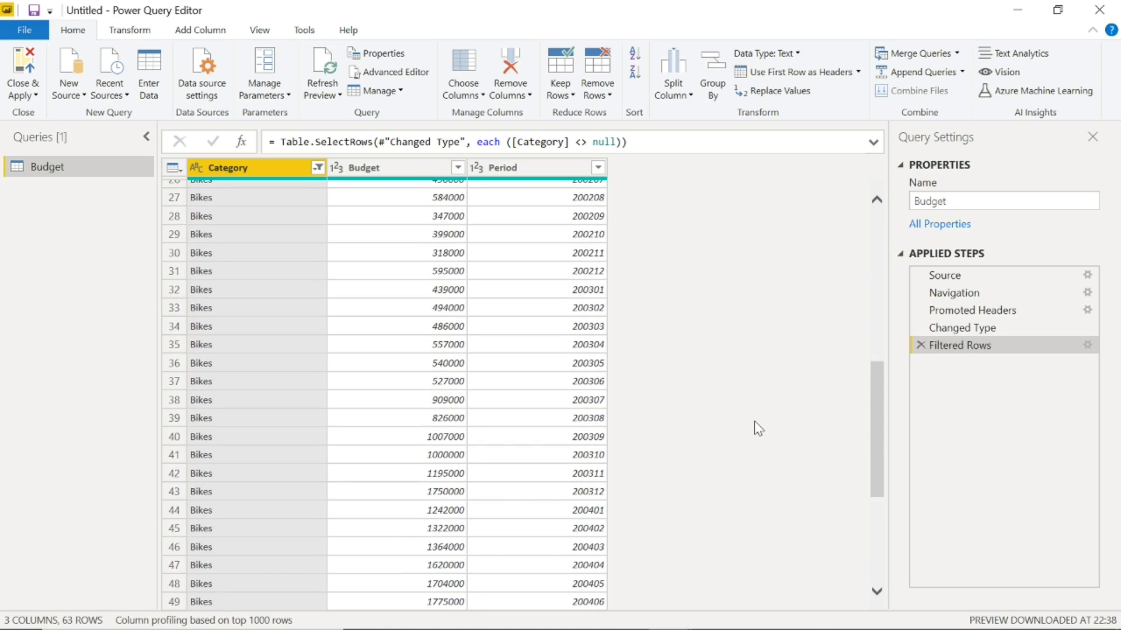